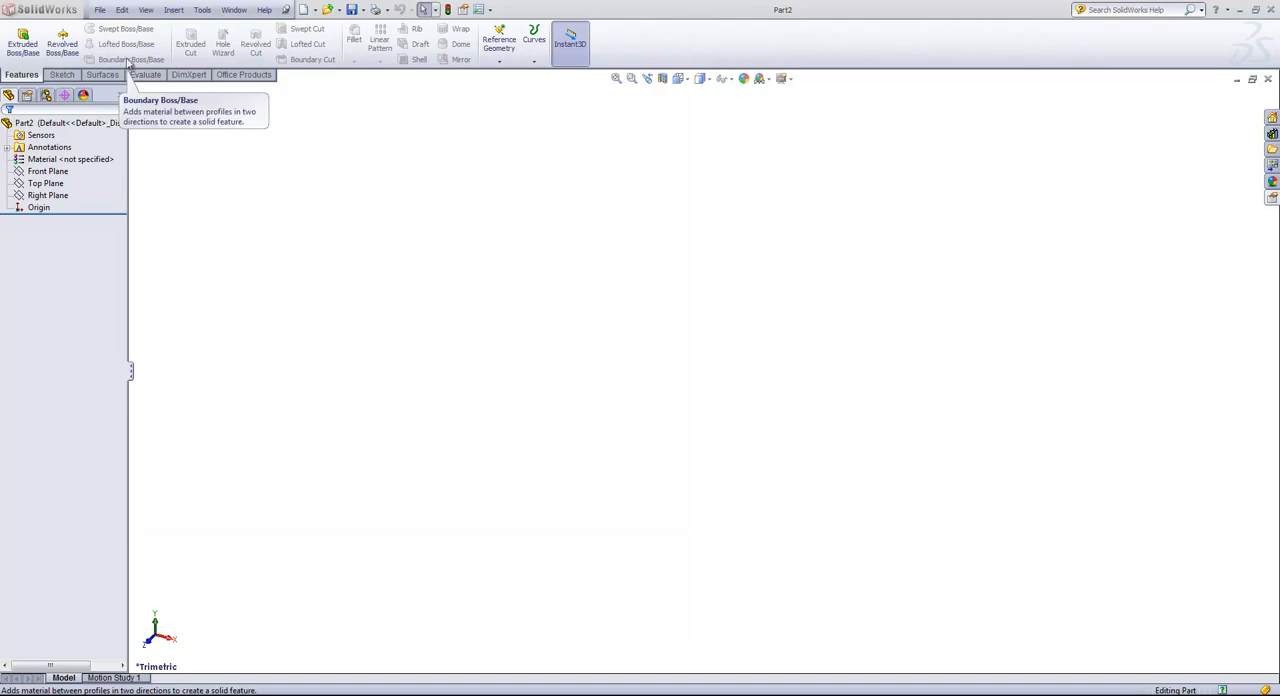
{"action": "left_click", "coordinate": [203, 10]}
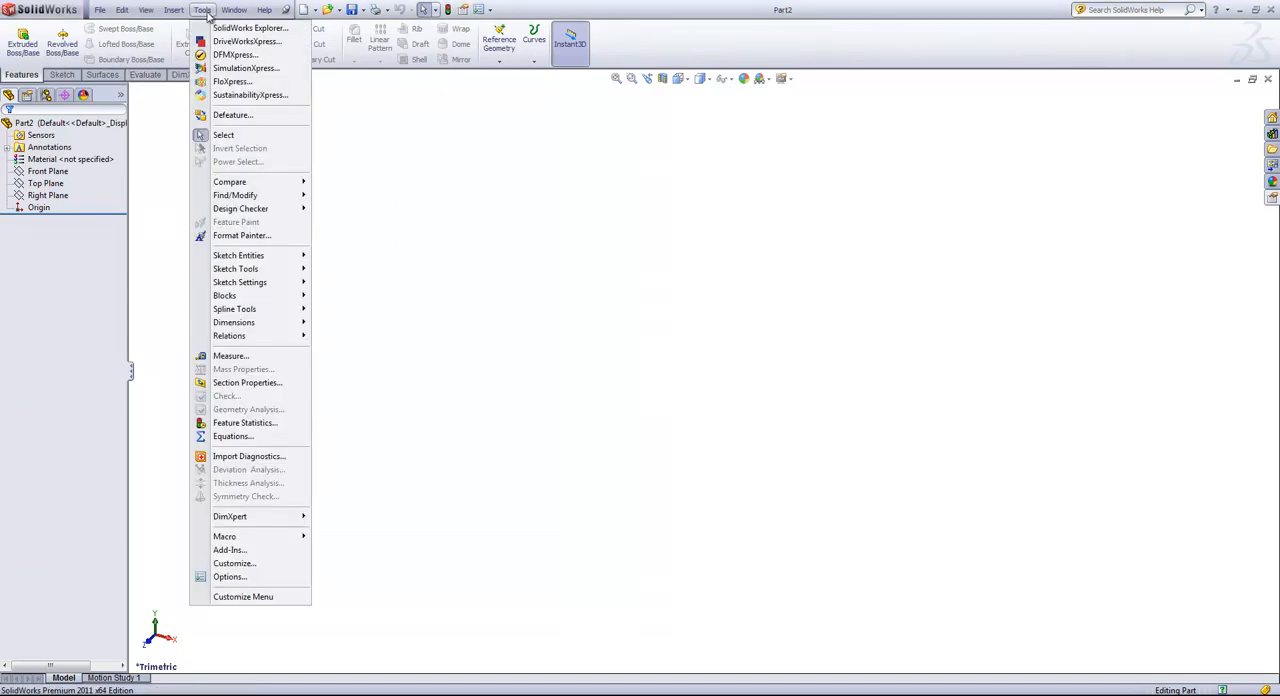
{"action": "left_click", "coordinate": [586, 303]}
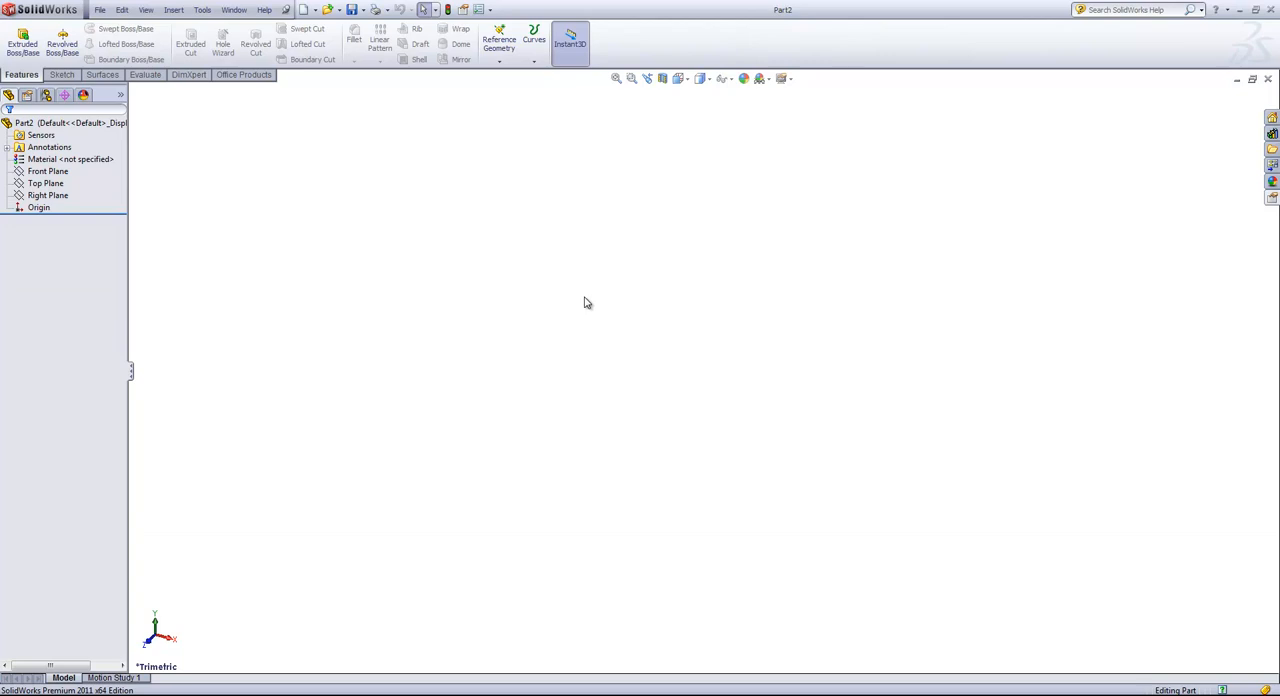
Step: Add the Base Flange/Tab and Convert to Sheet Metal commands from the Sheet Metal category to the graphics-area shortcut bar
{"action": "right_click", "coordinate": [586, 303]}
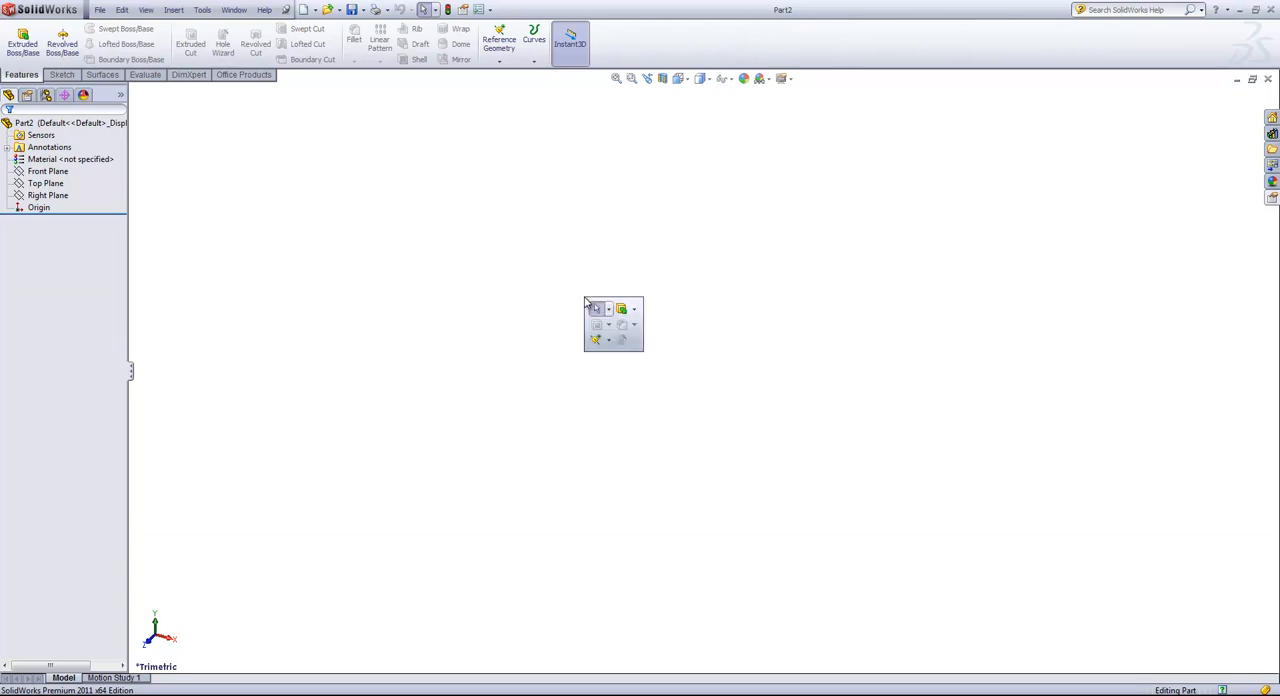
{"action": "right_click", "coordinate": [636, 344]}
{"action": "left_click", "coordinate": [688, 350]}
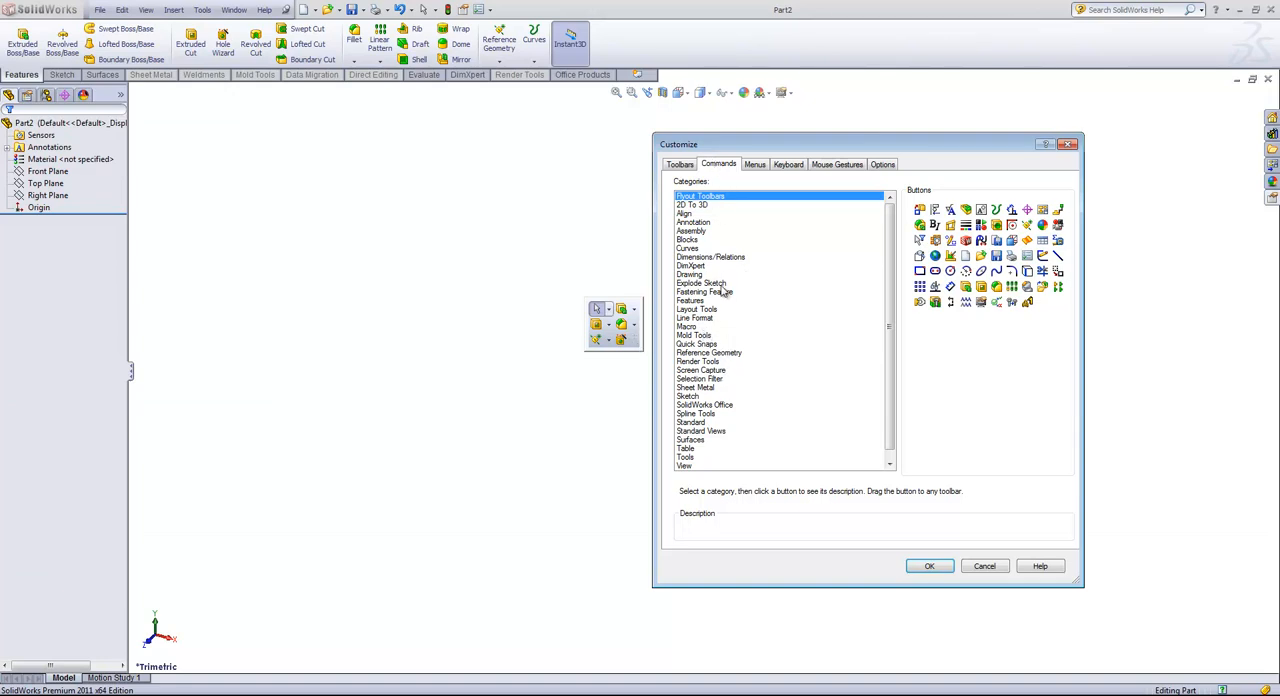
{"action": "left_click", "coordinate": [702, 388]}
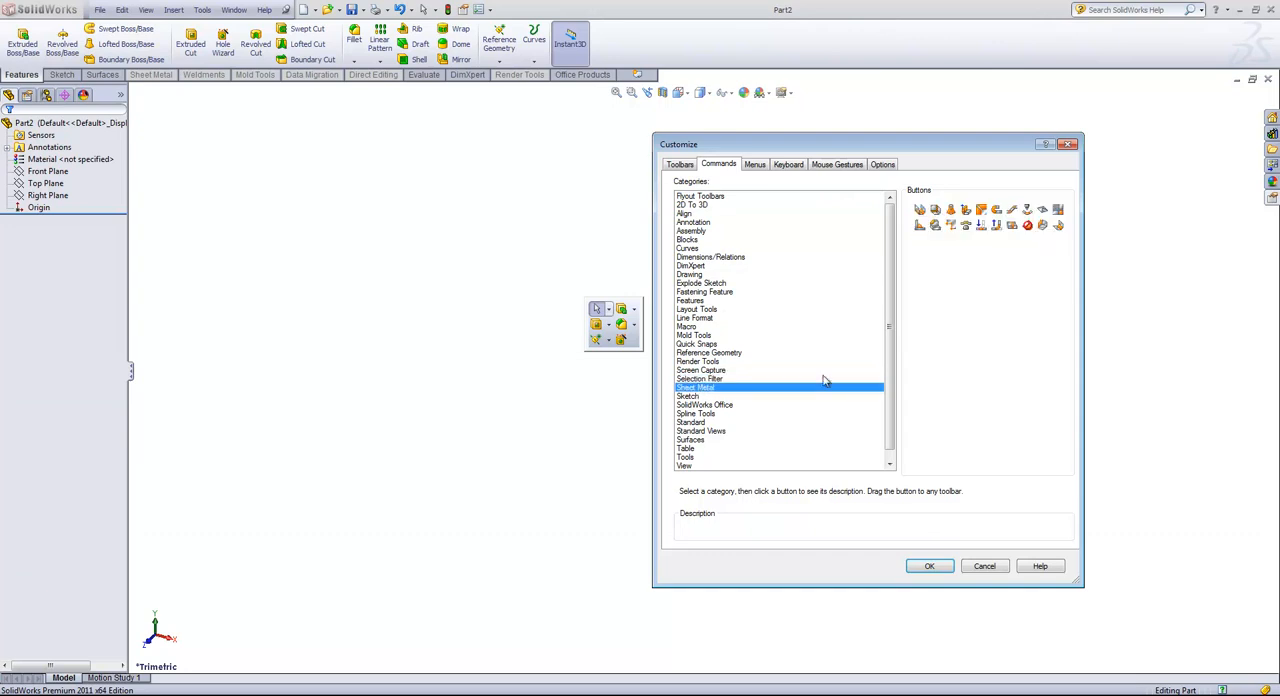
{"action": "left_click_drag", "start_coordinate": [920, 210], "coordinate": [597, 355]}
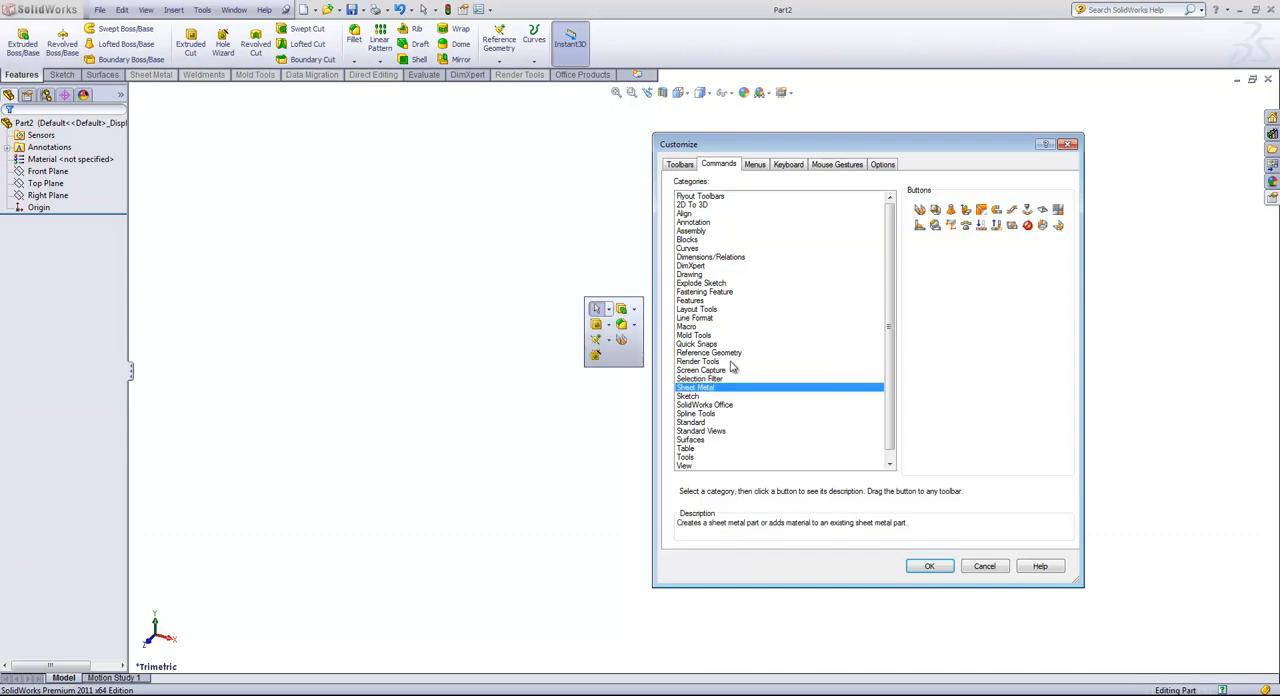
{"action": "left_click_drag", "start_coordinate": [936, 210], "coordinate": [611, 356]}
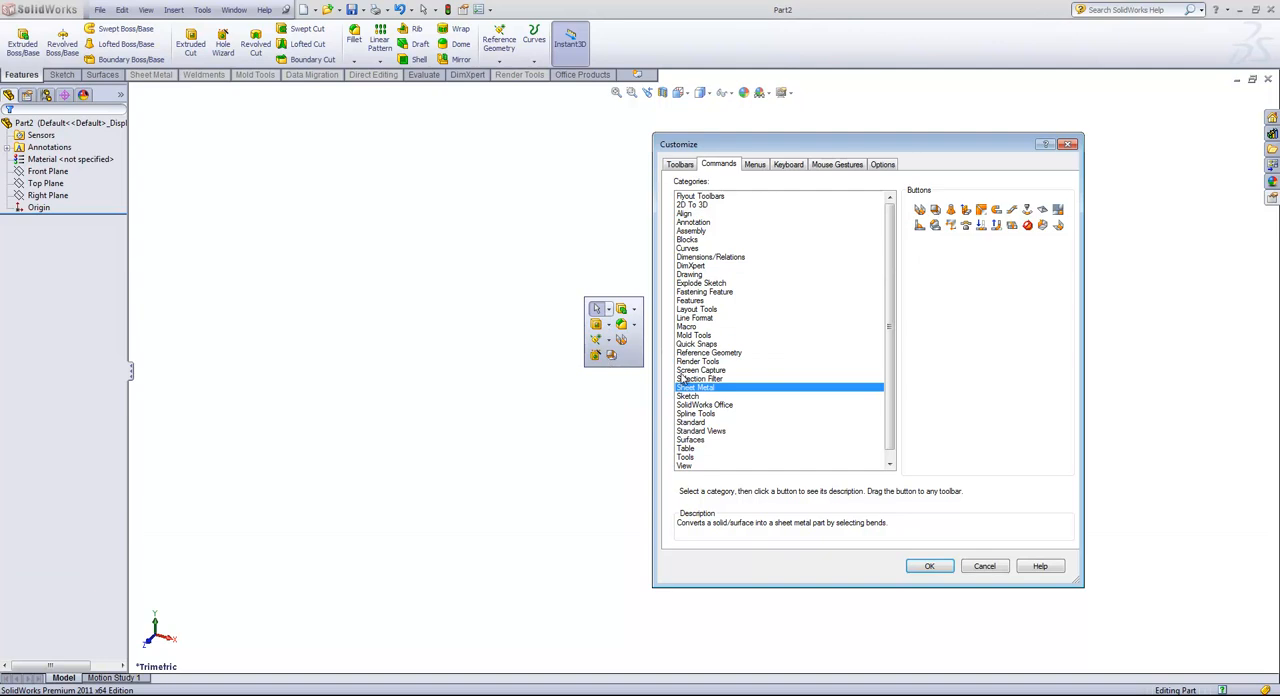
{"action": "left_click", "coordinate": [930, 567]}
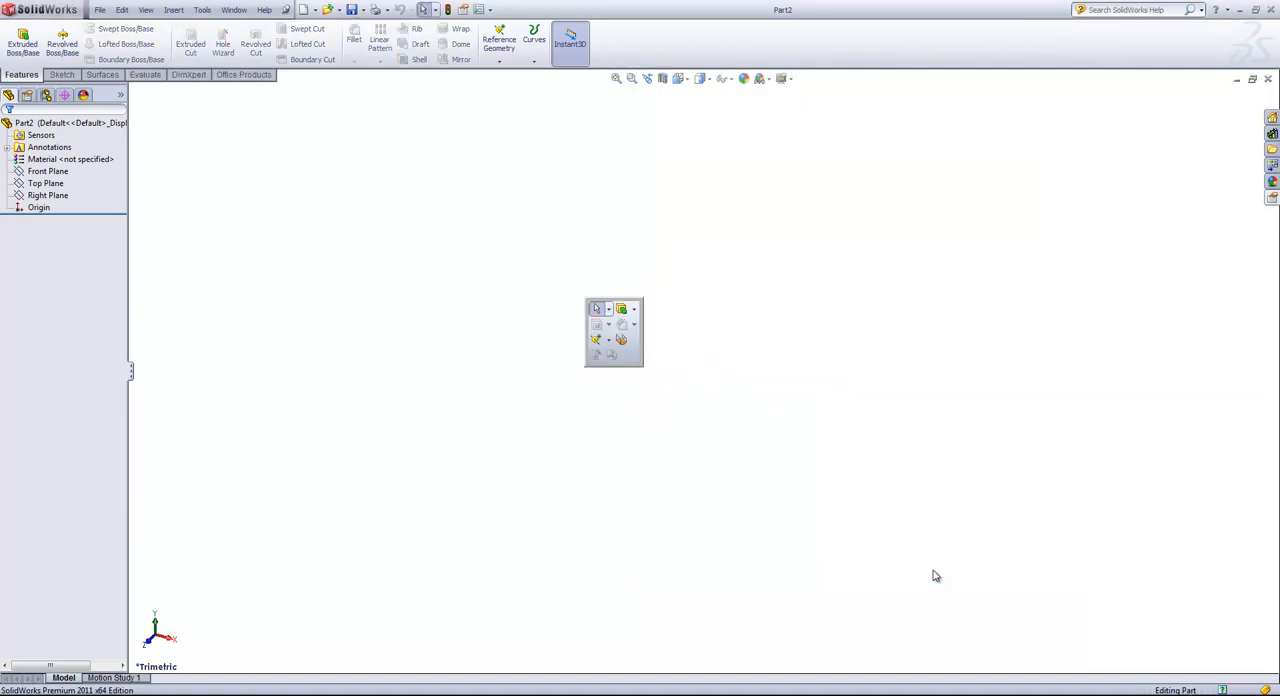
{"action": "left_click", "coordinate": [686, 260]}
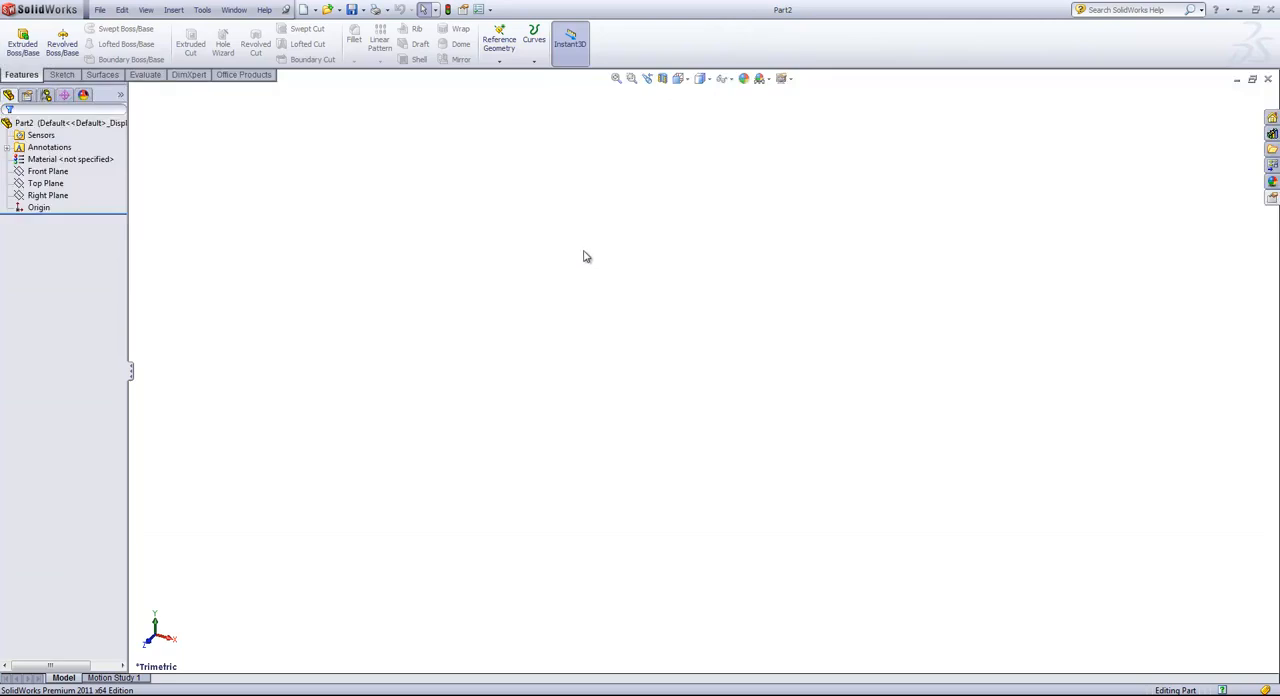
Step: Try the view-orientation mouse gestures and set the mouse gesture customization to 8 gestures
{"action": "right_click_drag", "start_coordinate": [577, 241], "coordinate": [520, 236]}
{"action": "mouse_move", "coordinate": [597, 226]}
{"action": "right_mouse_down"}
{"action": "mouse_move", "coordinate": [606, 251]}
{"action": "mouse_move", "coordinate": [606, 197]}
{"action": "mouse_move", "coordinate": [568, 222]}
{"action": "mouse_move", "coordinate": [600, 246]}
{"action": "mouse_move", "coordinate": [618, 226]}
{"action": "mouse_move", "coordinate": [592, 210]}
{"action": "mouse_move", "coordinate": [558, 236]}
{"action": "mouse_move", "coordinate": [597, 237]}
{"action": "right_mouse_up"}
{"action": "right_click", "coordinate": [672, 40]}
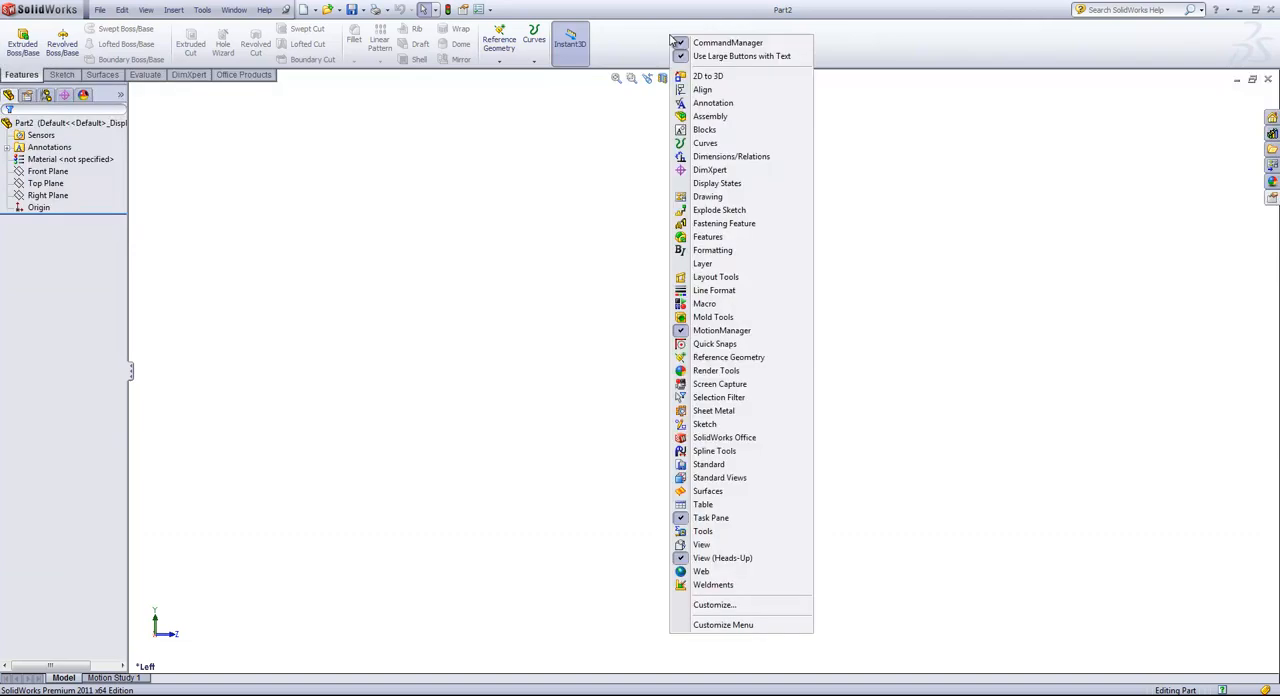
{"action": "left_click", "coordinate": [714, 607]}
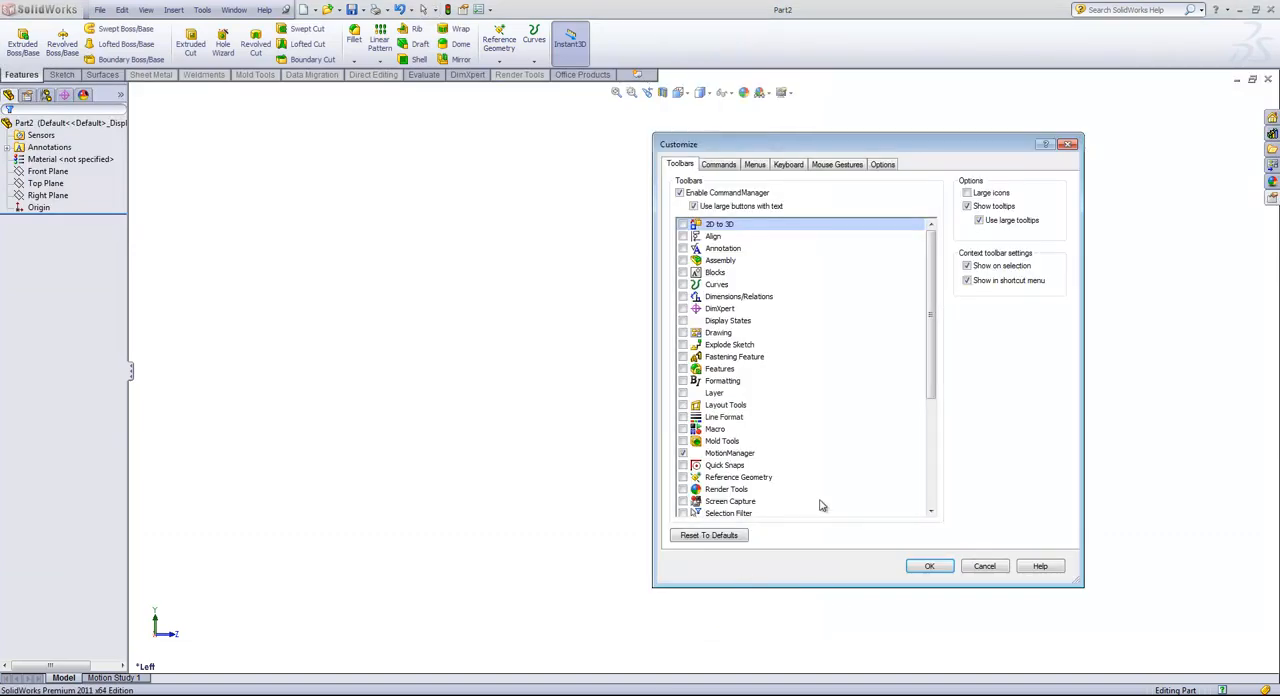
{"action": "left_click", "coordinate": [822, 164]}
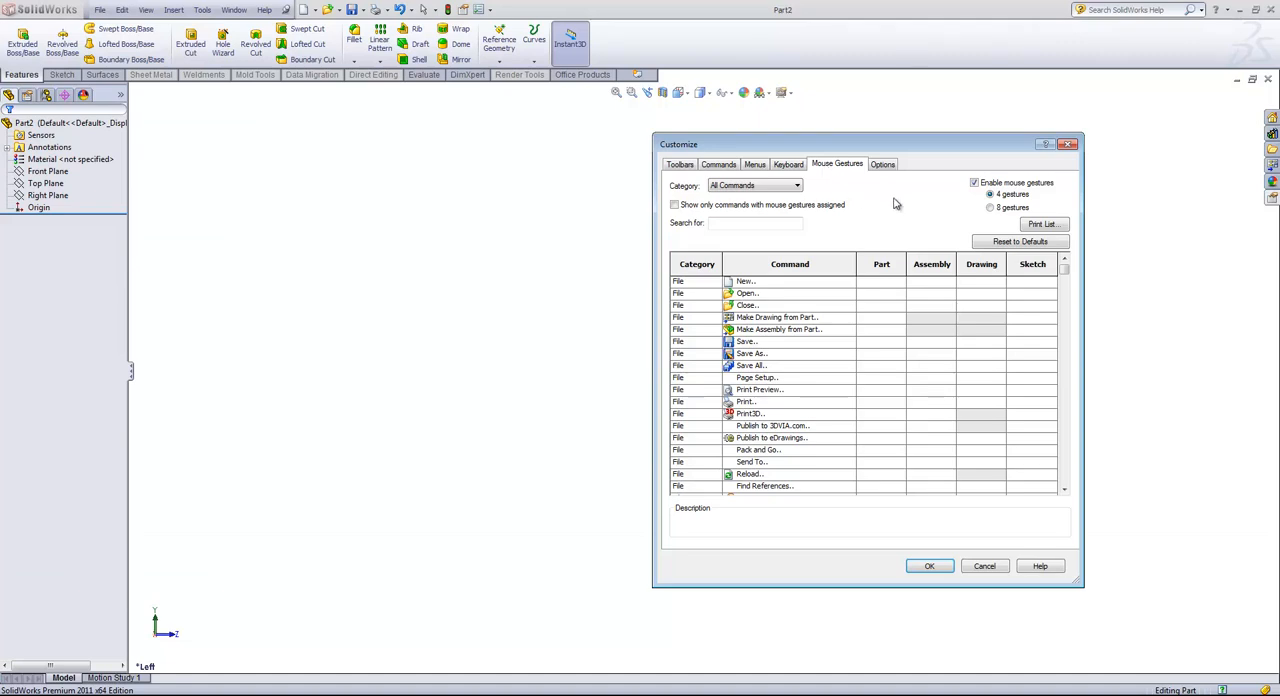
{"action": "left_click", "coordinate": [991, 208]}
Step: Assign the diagonal up-right mouse gesture to the New command for part documents and apply the customization
{"action": "left_click_drag", "start_coordinate": [1066, 279], "coordinate": [1067, 405]}
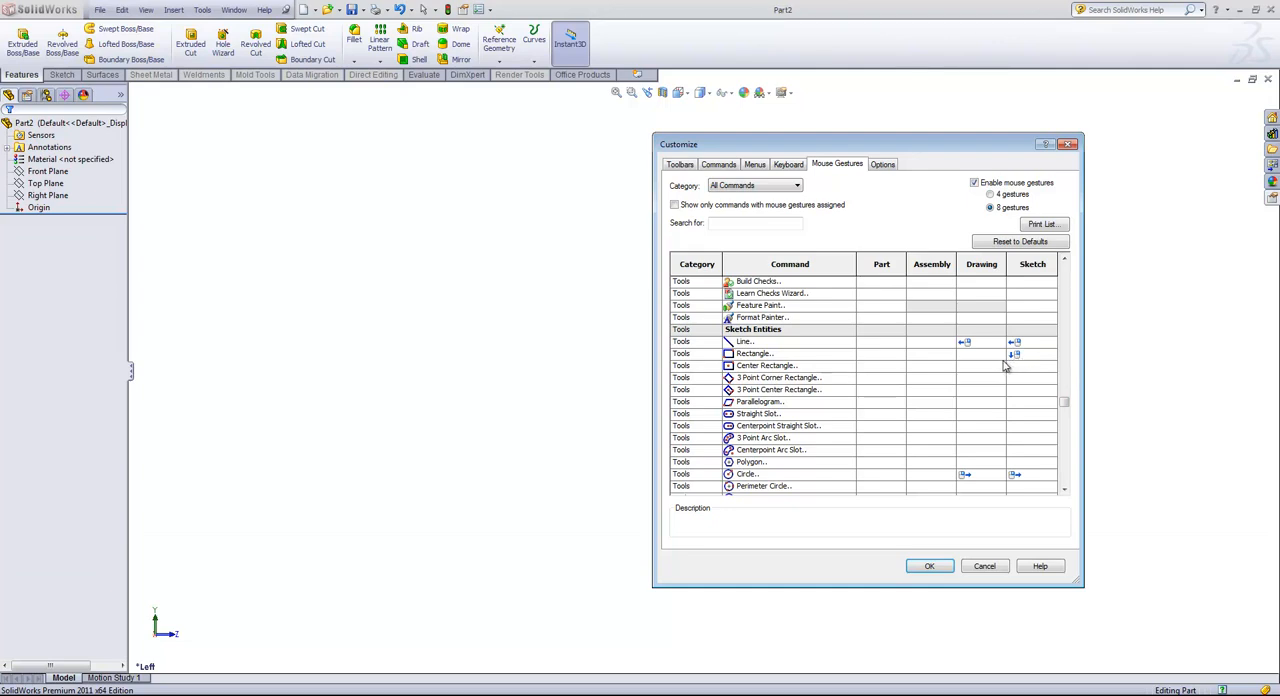
{"action": "left_click_drag", "start_coordinate": [1064, 402], "coordinate": [1064, 268]}
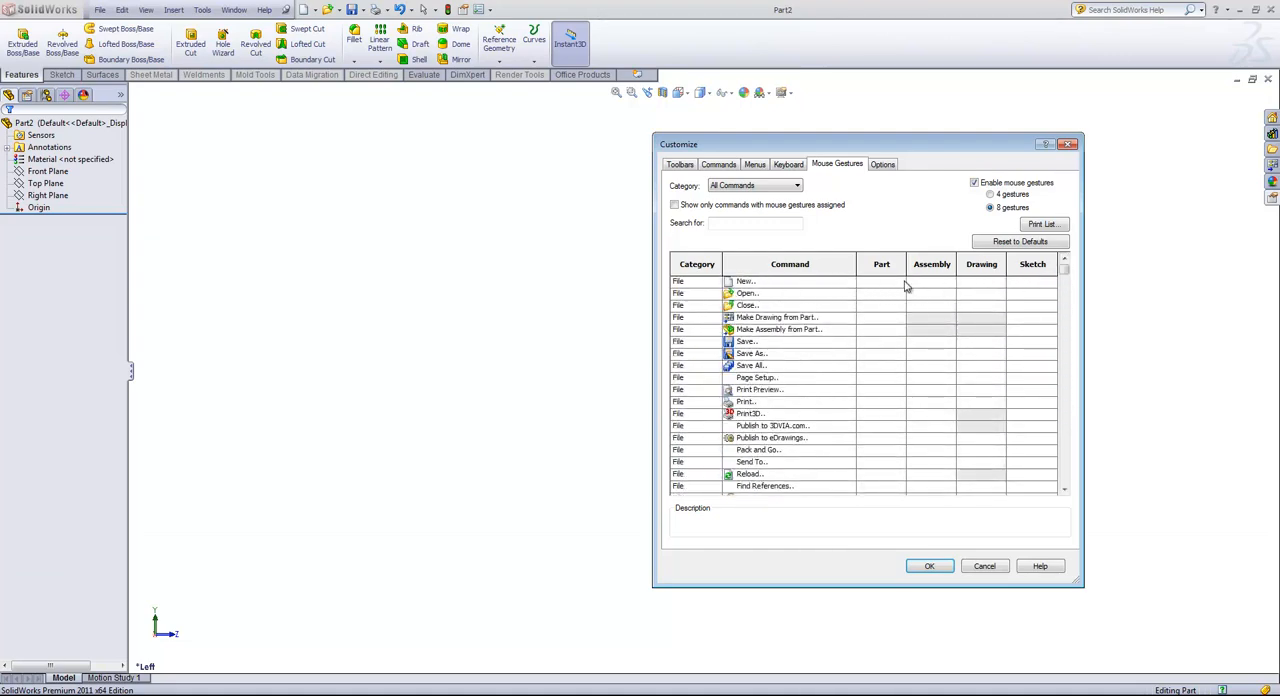
{"action": "left_click", "coordinate": [900, 286]}
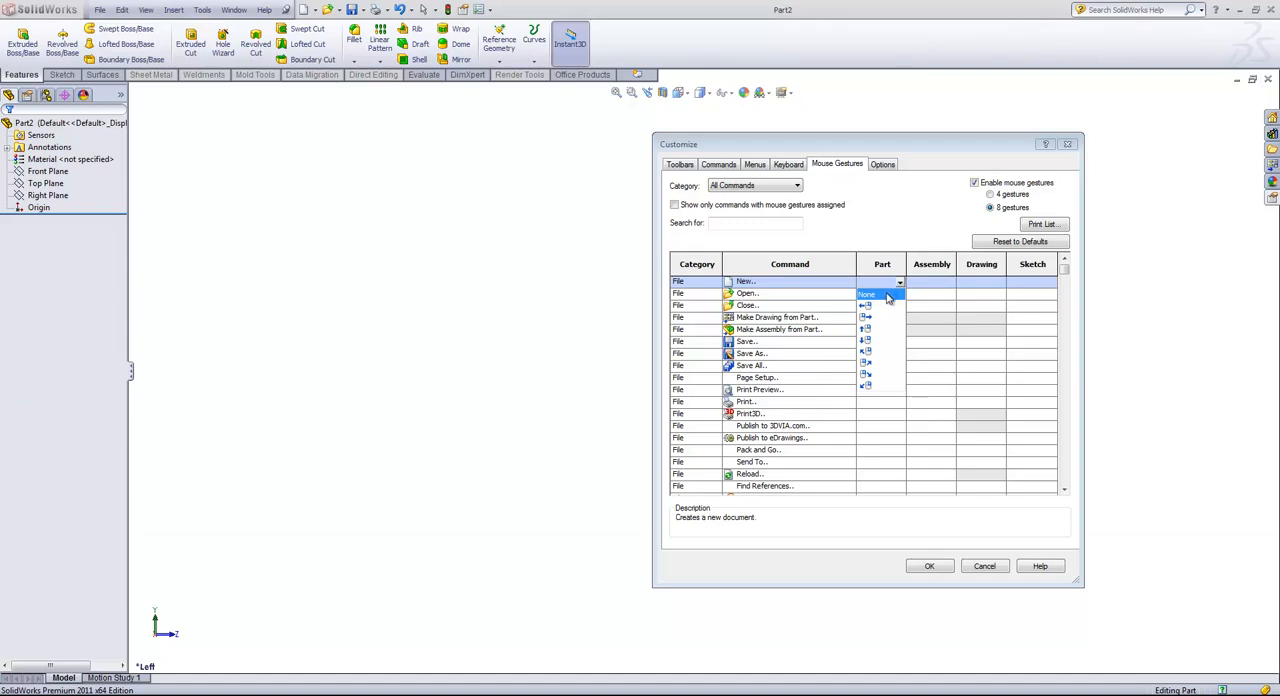
{"action": "left_click", "coordinate": [866, 369]}
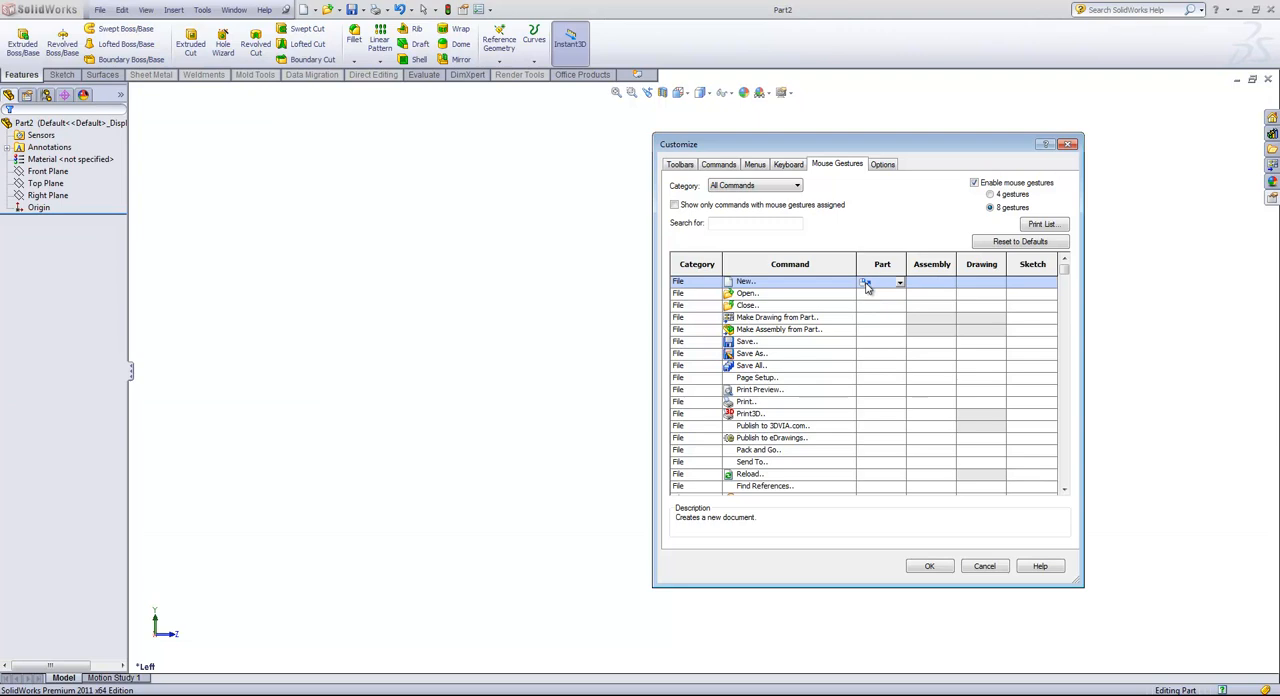
{"action": "left_click", "coordinate": [930, 566]}
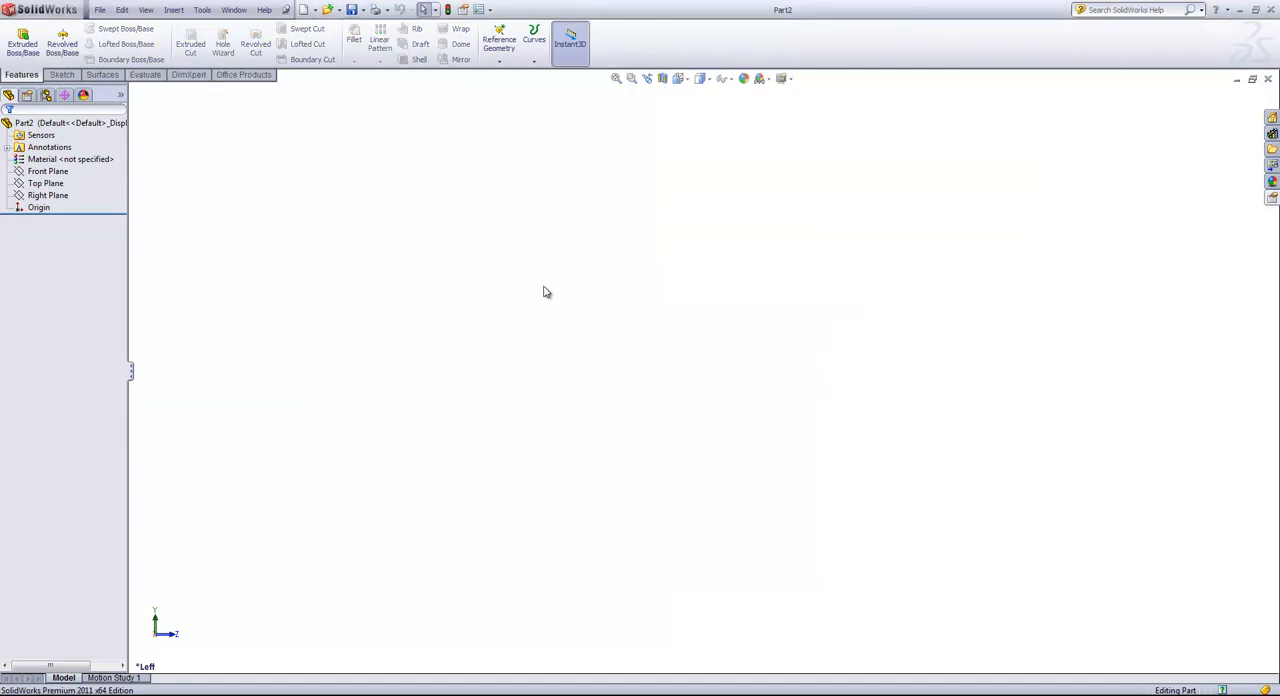
Step: Test the diagonal up-right mouse gesture by calling up the new document dialog, and dismiss it without creating a document
{"action": "right_click_drag", "start_coordinate": [544, 287], "coordinate": [556, 278]}
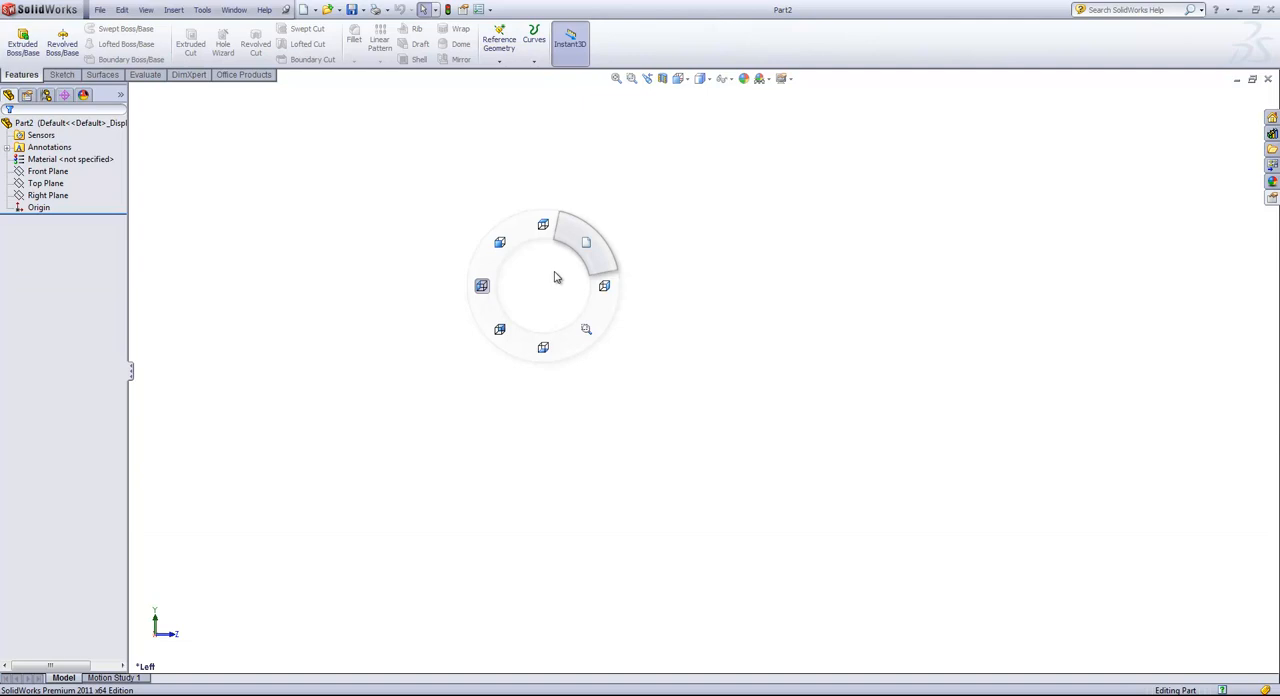
{"action": "right_click_drag", "start_coordinate": [556, 278], "coordinate": [600, 234]}
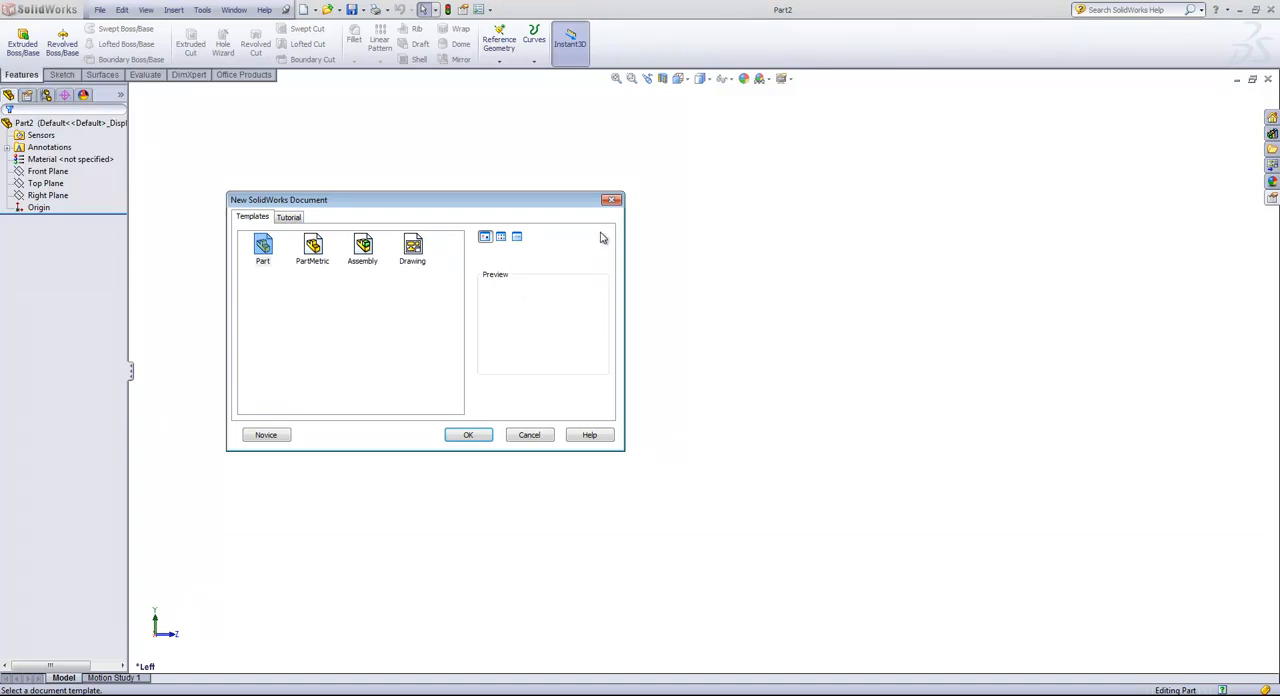
{"action": "left_click", "coordinate": [530, 436]}
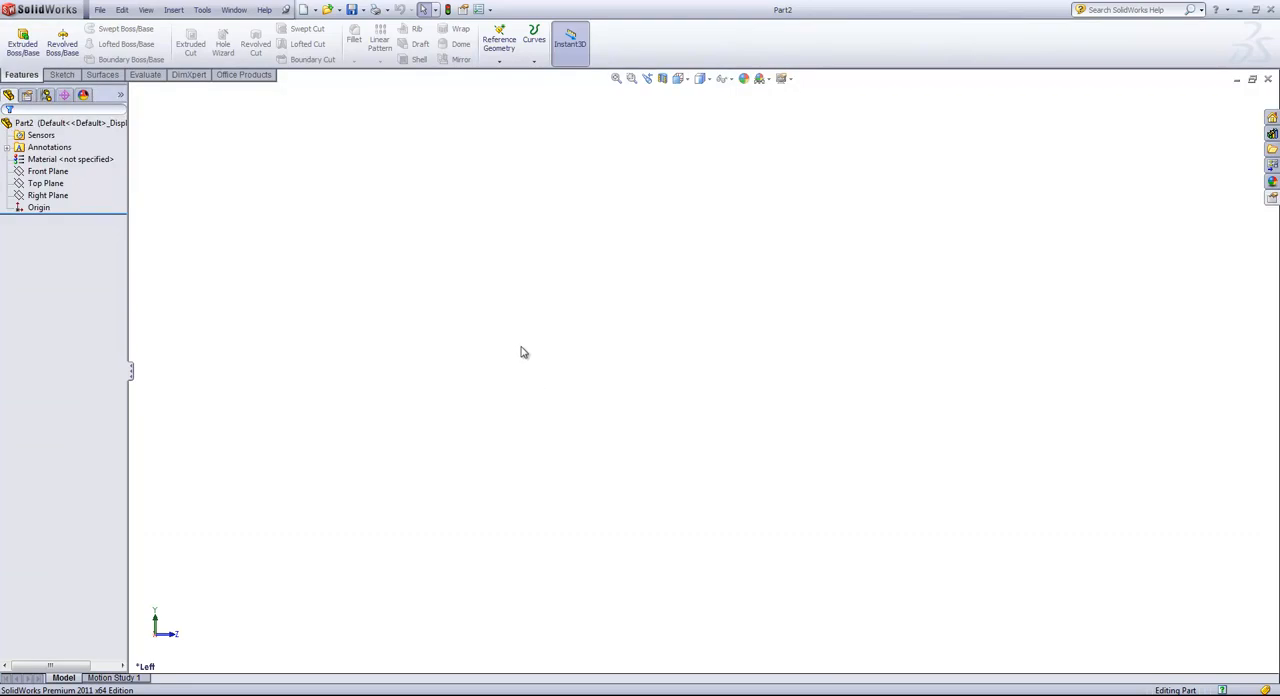
Step: Add the Standard flyout to the heads-up view toolbar and the Save flyout to the end of the Features commands
{"action": "right_click", "coordinate": [663, 37]}
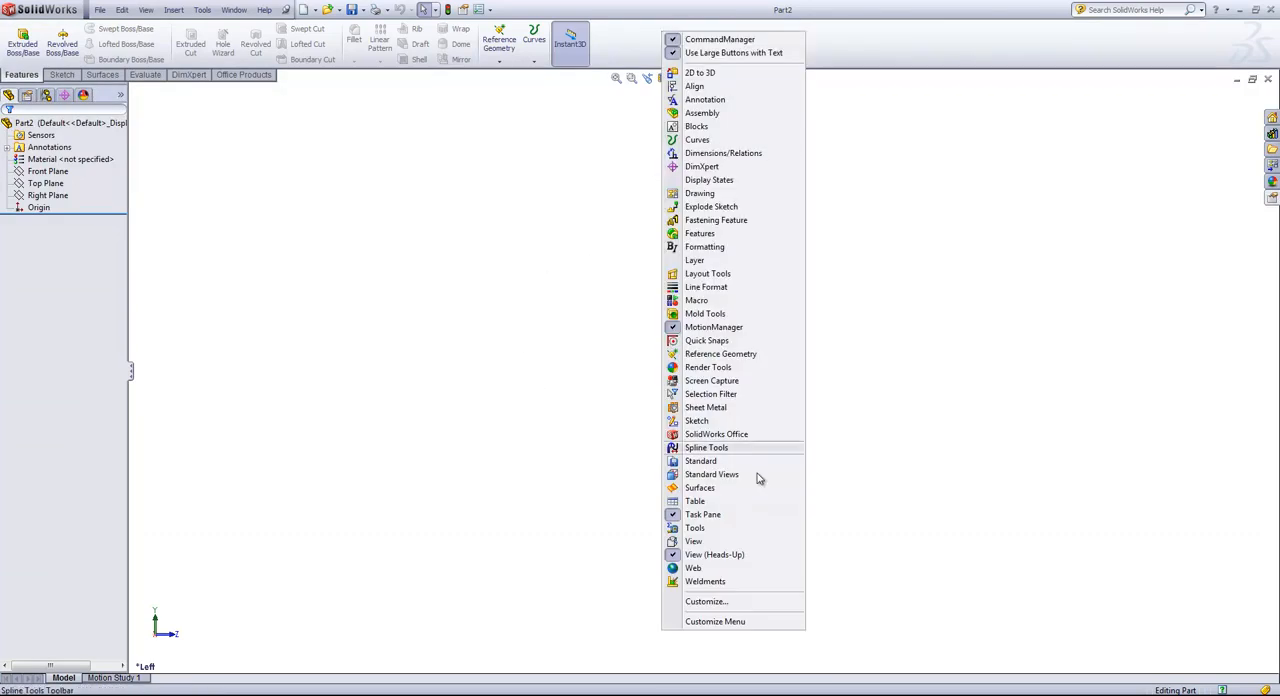
{"action": "left_click", "coordinate": [708, 601]}
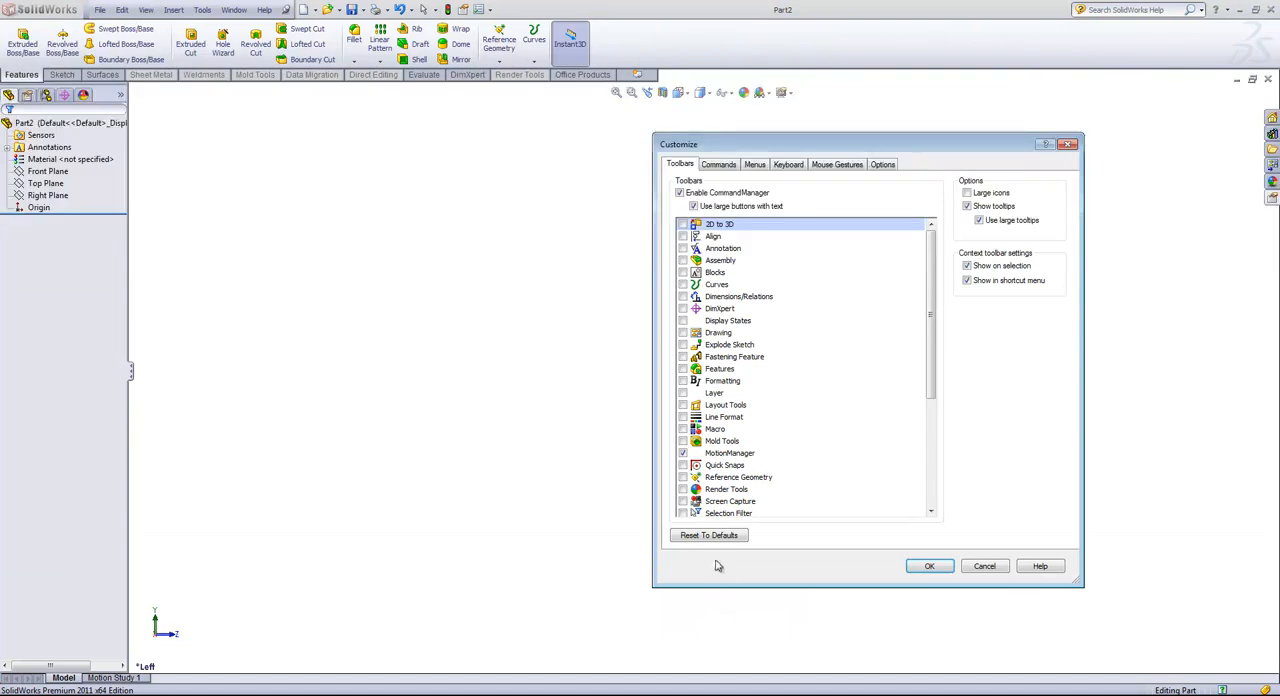
{"action": "left_click", "coordinate": [717, 167]}
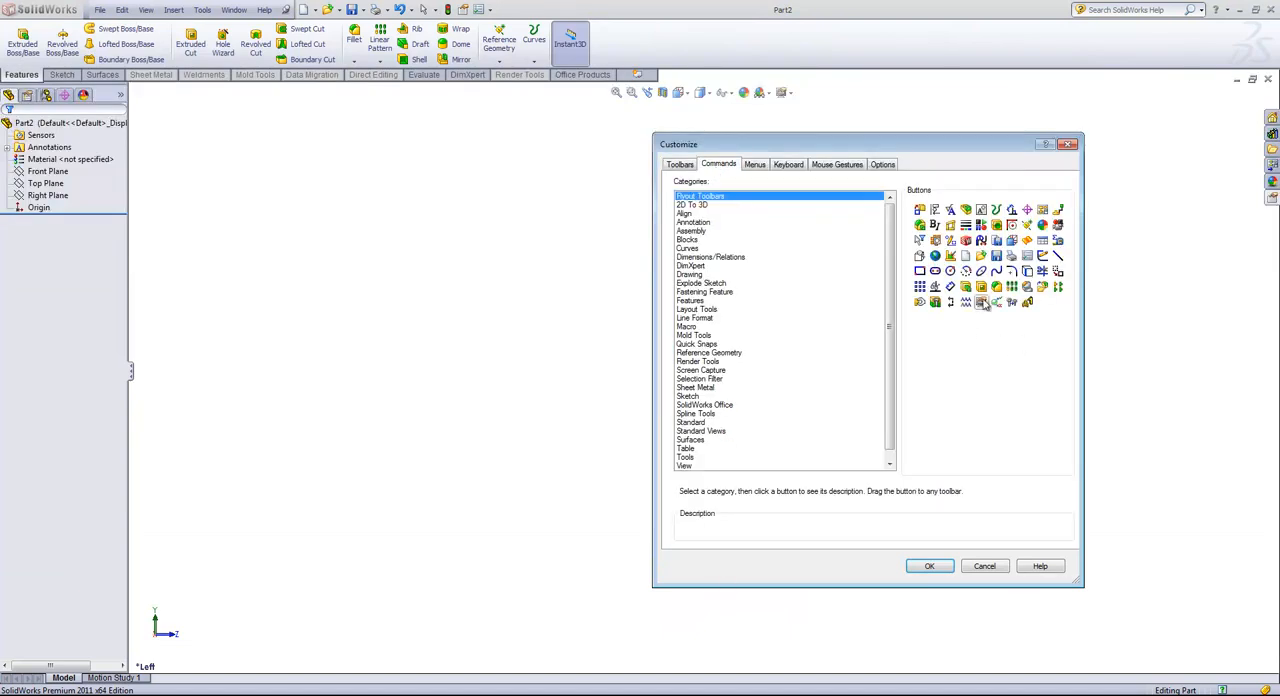
{"action": "left_click", "coordinate": [982, 241]}
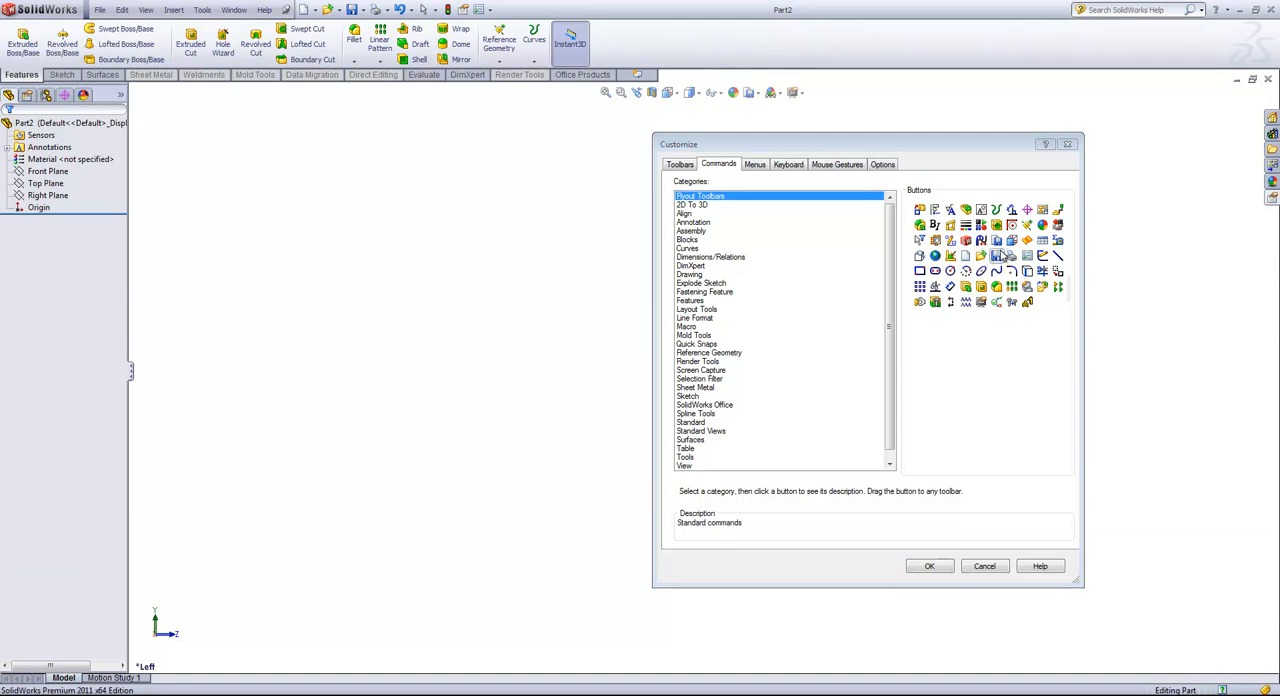
{"action": "left_click_drag", "start_coordinate": [996, 256], "coordinate": [602, 40]}
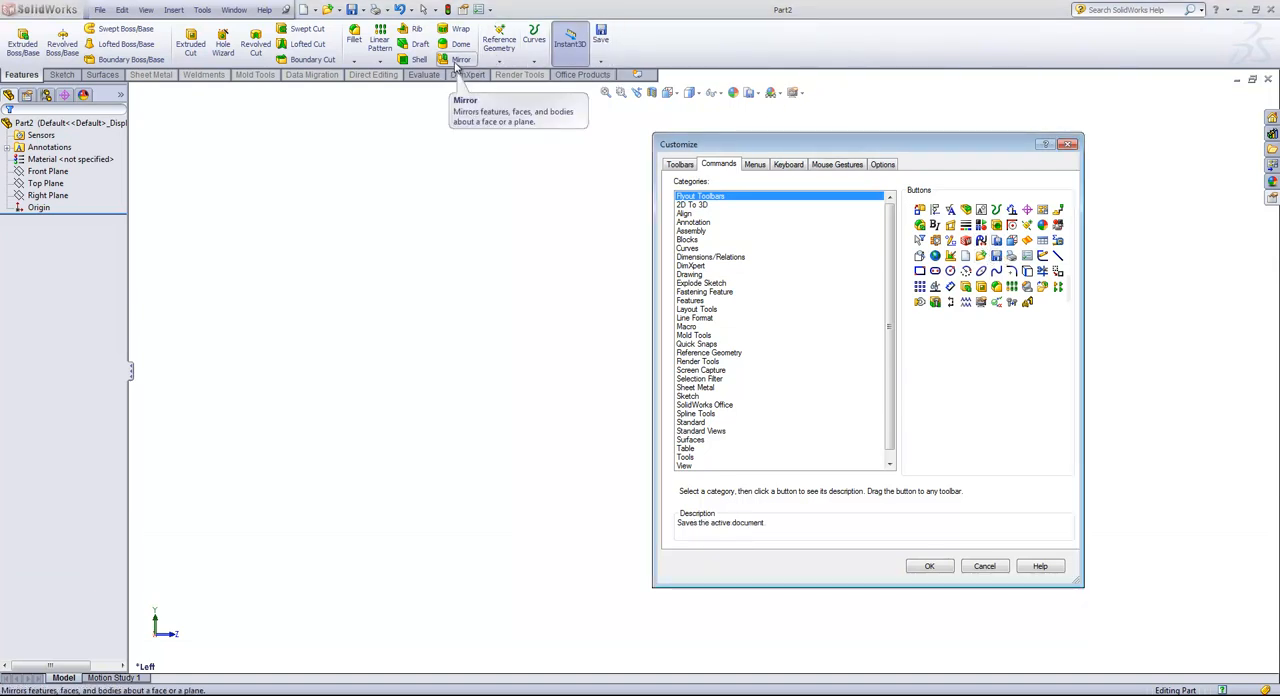
Step: Remove Mirror from the Features commands and re-add it from the Features category just before Reference Geometry
{"action": "left_click_drag", "start_coordinate": [456, 63], "coordinate": [949, 357]}
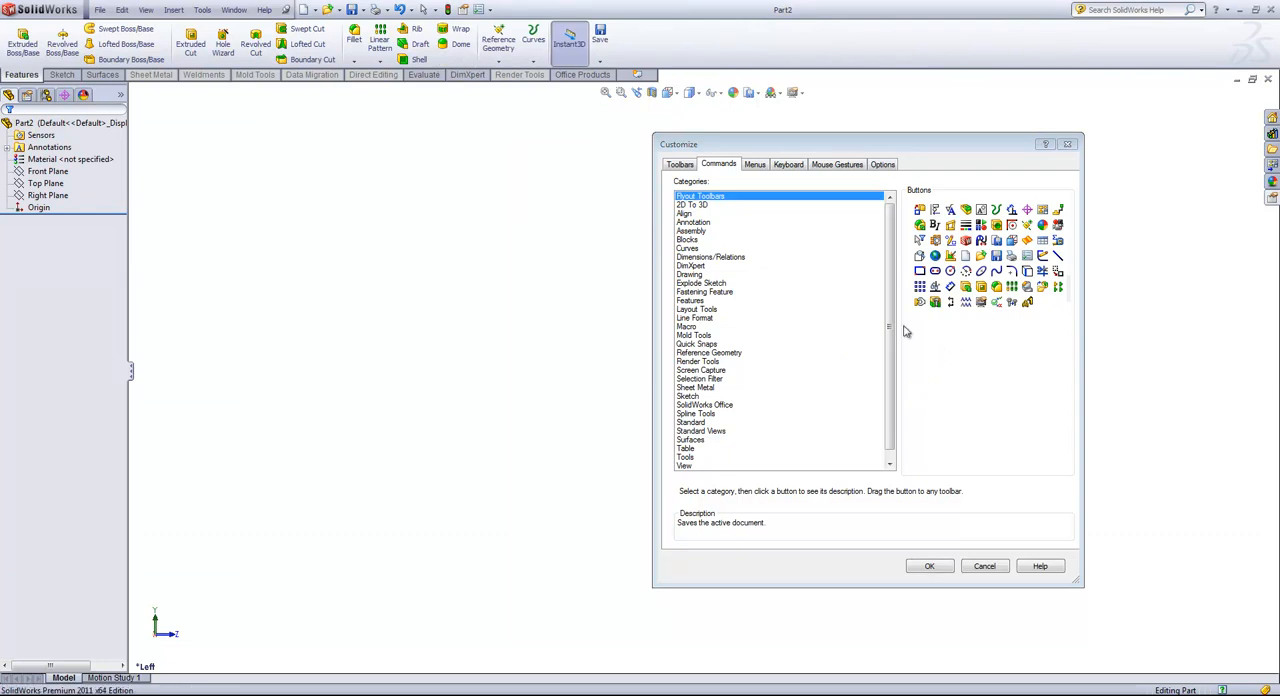
{"action": "left_click", "coordinate": [692, 301]}
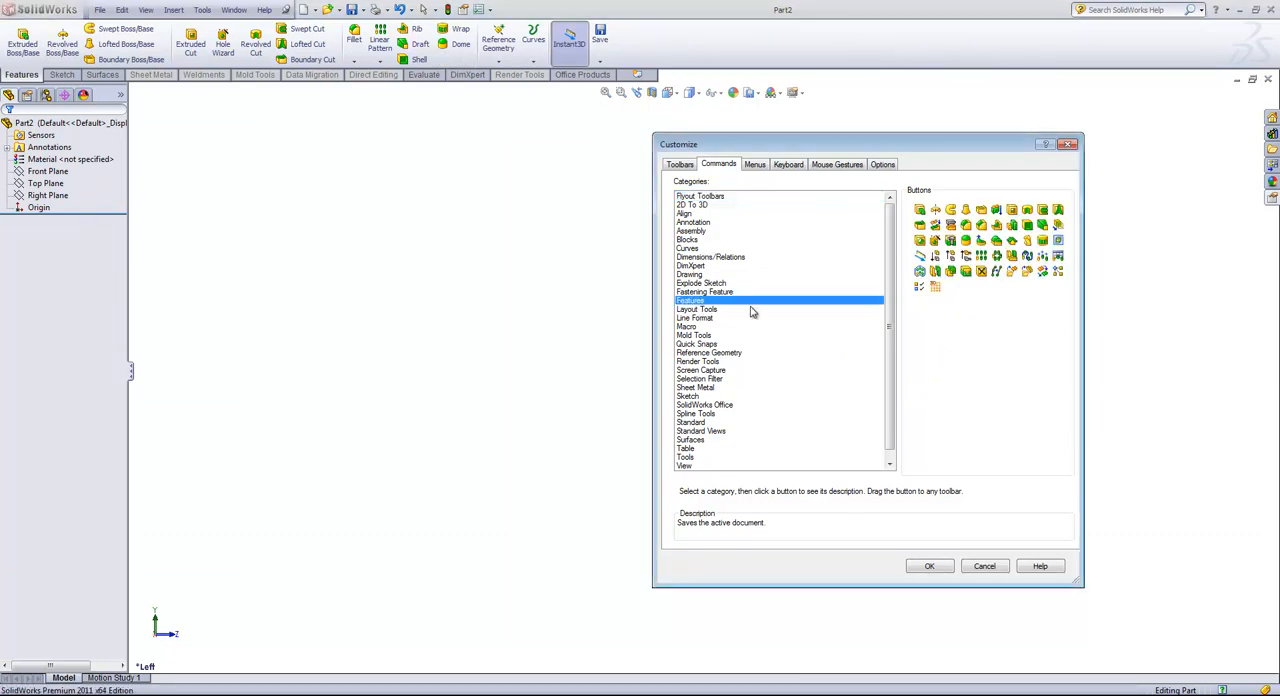
{"action": "left_click_drag", "start_coordinate": [1012, 256], "coordinate": [484, 60]}
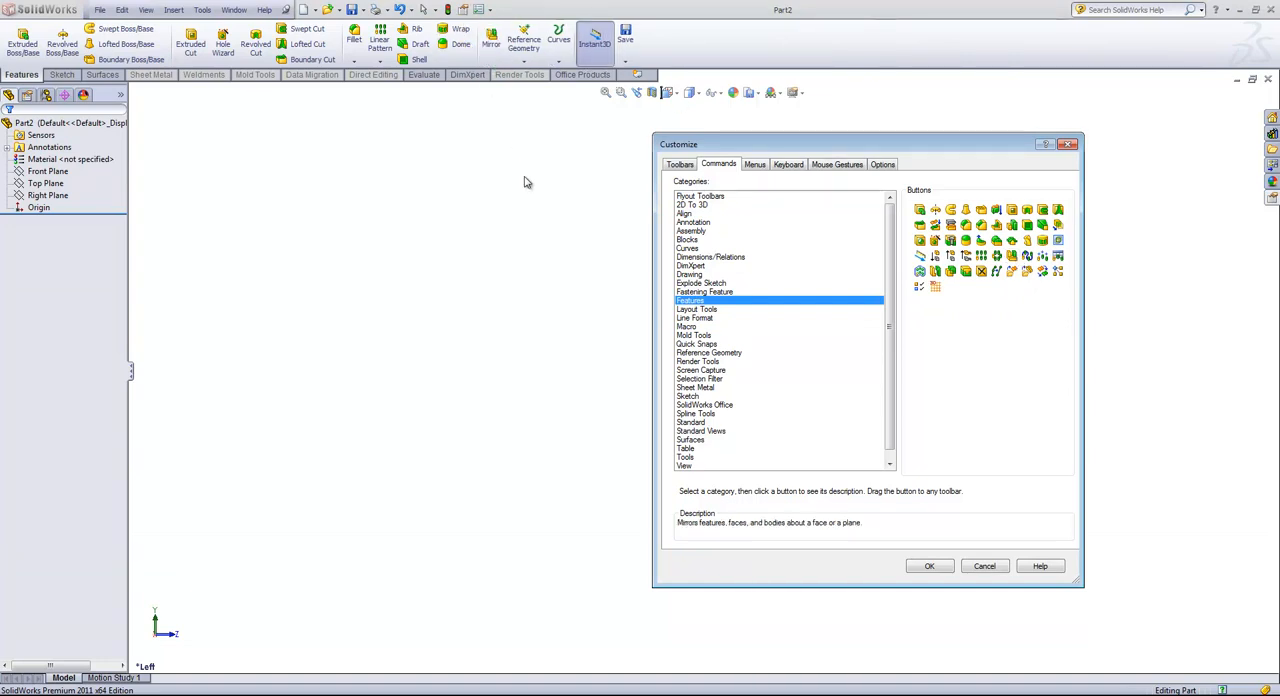
Step: Create an empty CommandManager tab named Custom
{"action": "left_click", "coordinate": [638, 75]}
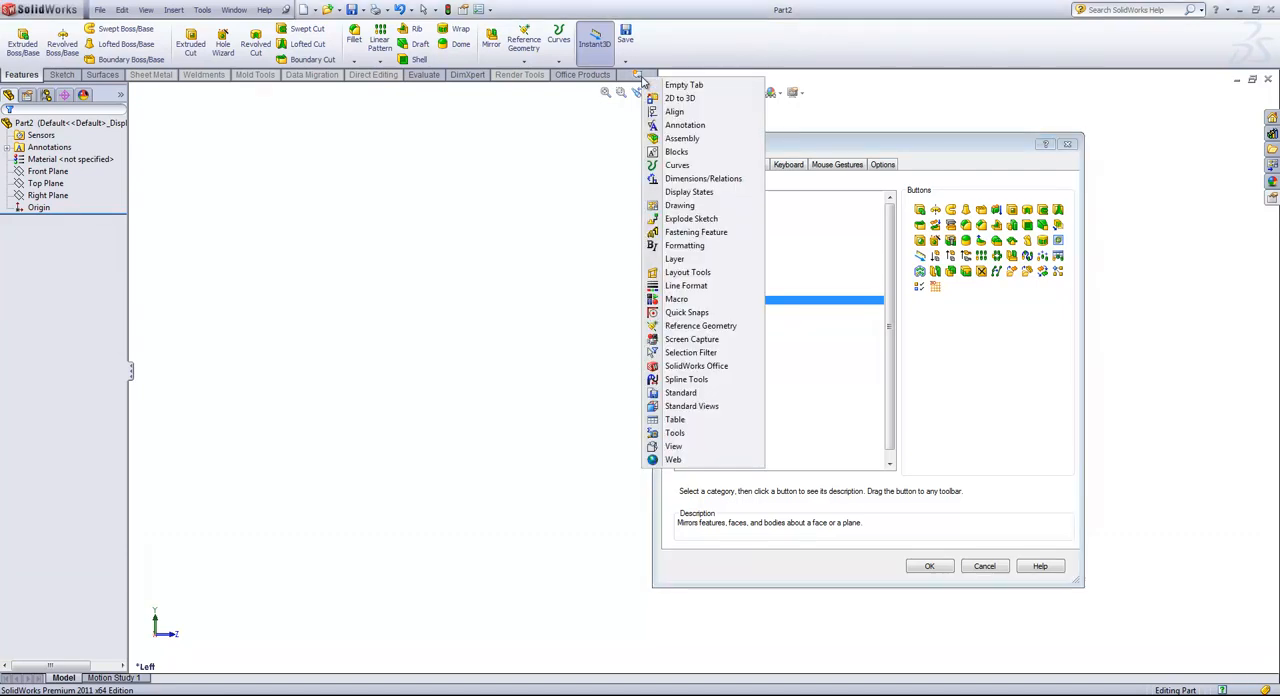
{"action": "left_click", "coordinate": [680, 85]}
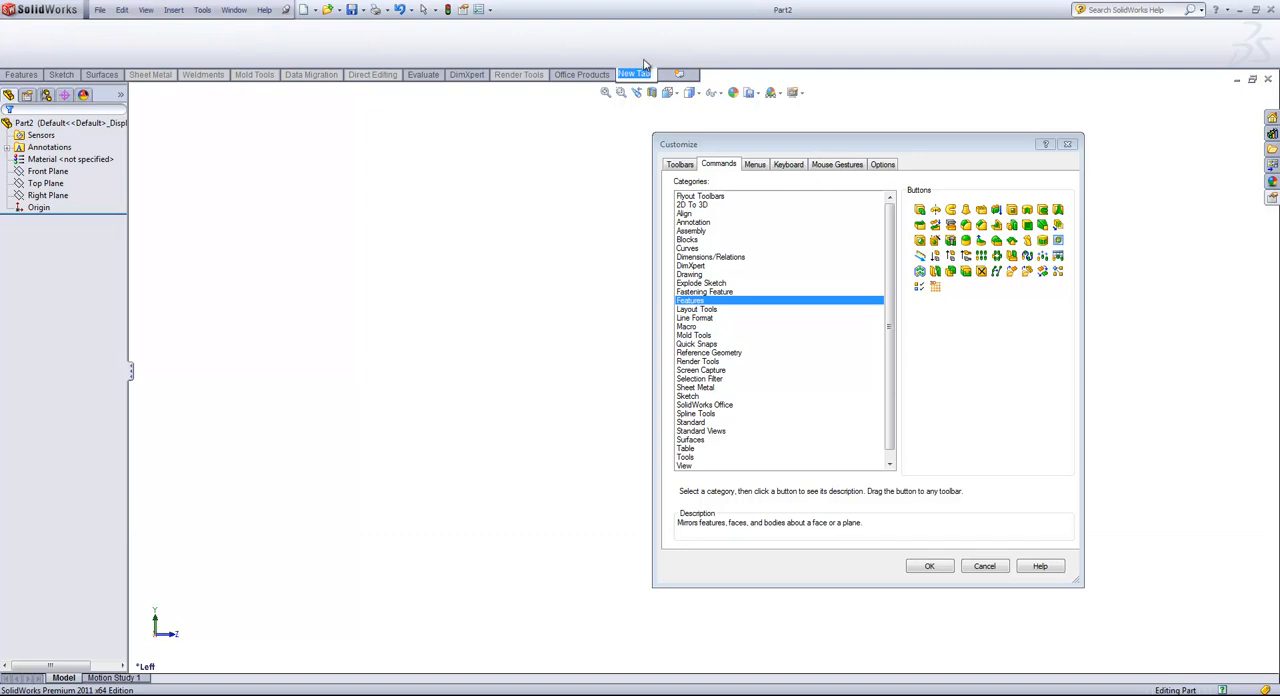
{"action": "type", "text": "Custom"}
{"action": "left_click", "coordinate": [986, 316]}
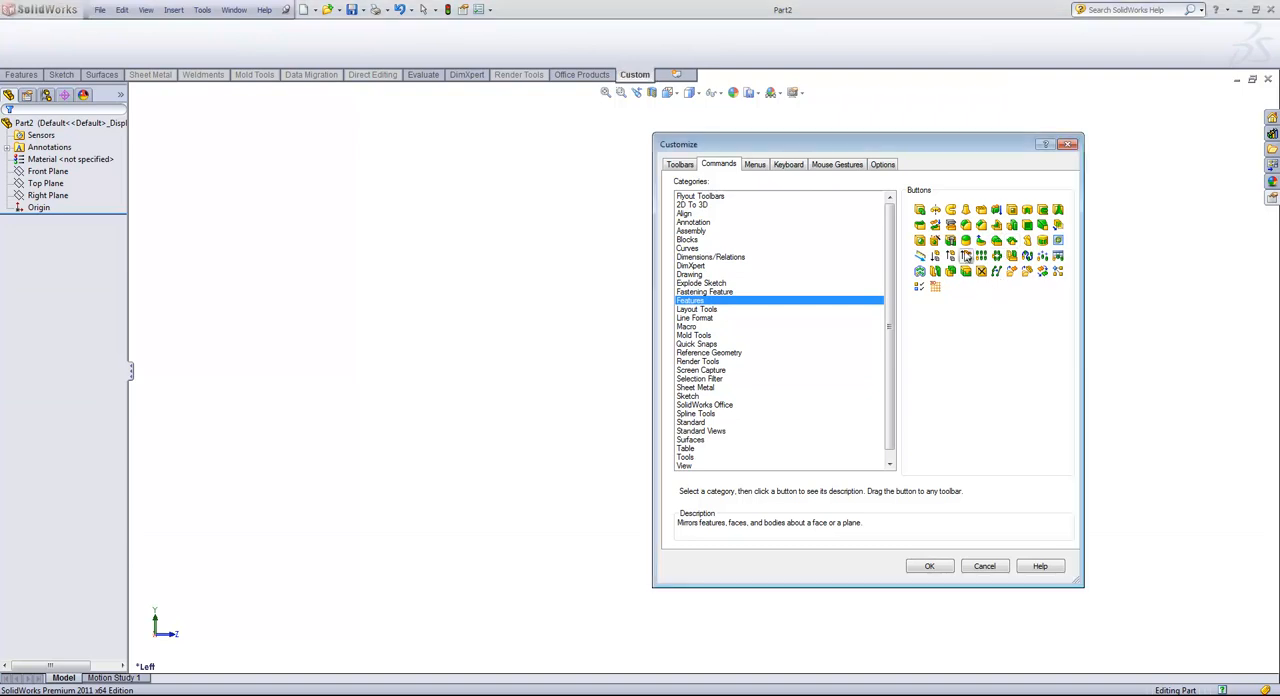
Step: Add Swept Boss/Base, Dome and Fillet to the Custom tab, apply the customization and return to the Features commands
{"action": "left_click", "coordinate": [950, 210]}
{"action": "left_click_drag", "start_coordinate": [950, 210], "coordinate": [48, 40]}
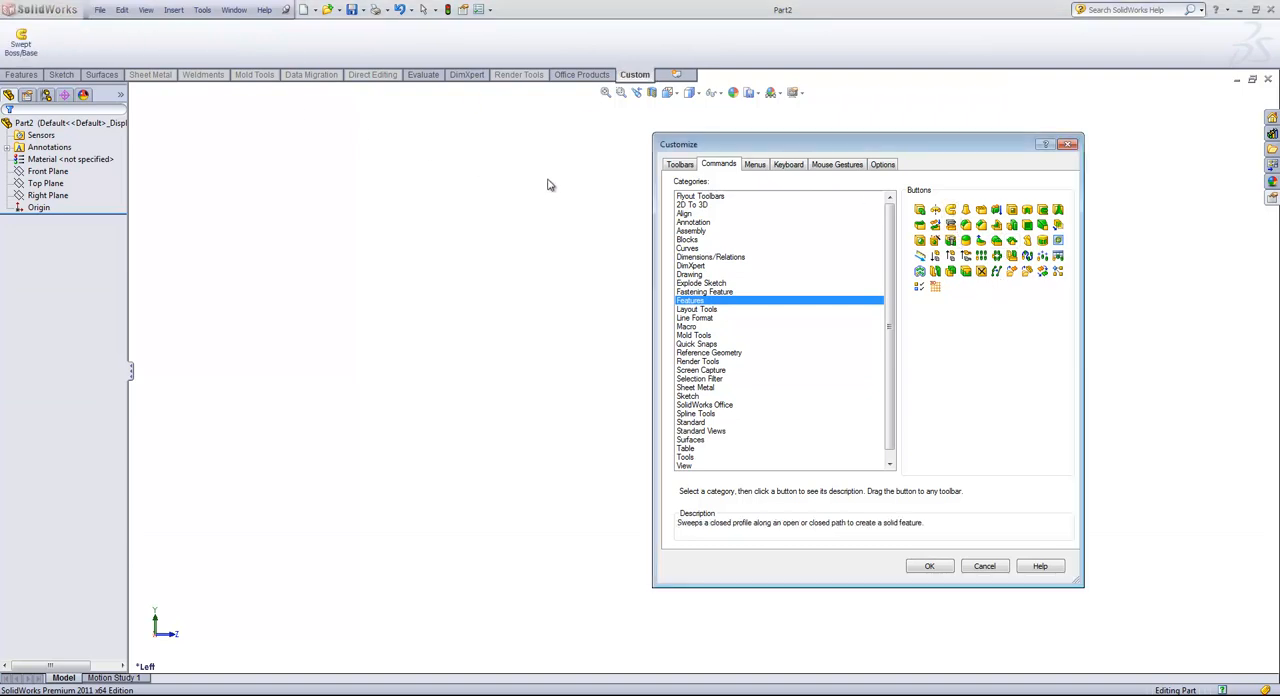
{"action": "left_click_drag", "start_coordinate": [966, 241], "coordinate": [52, 38]}
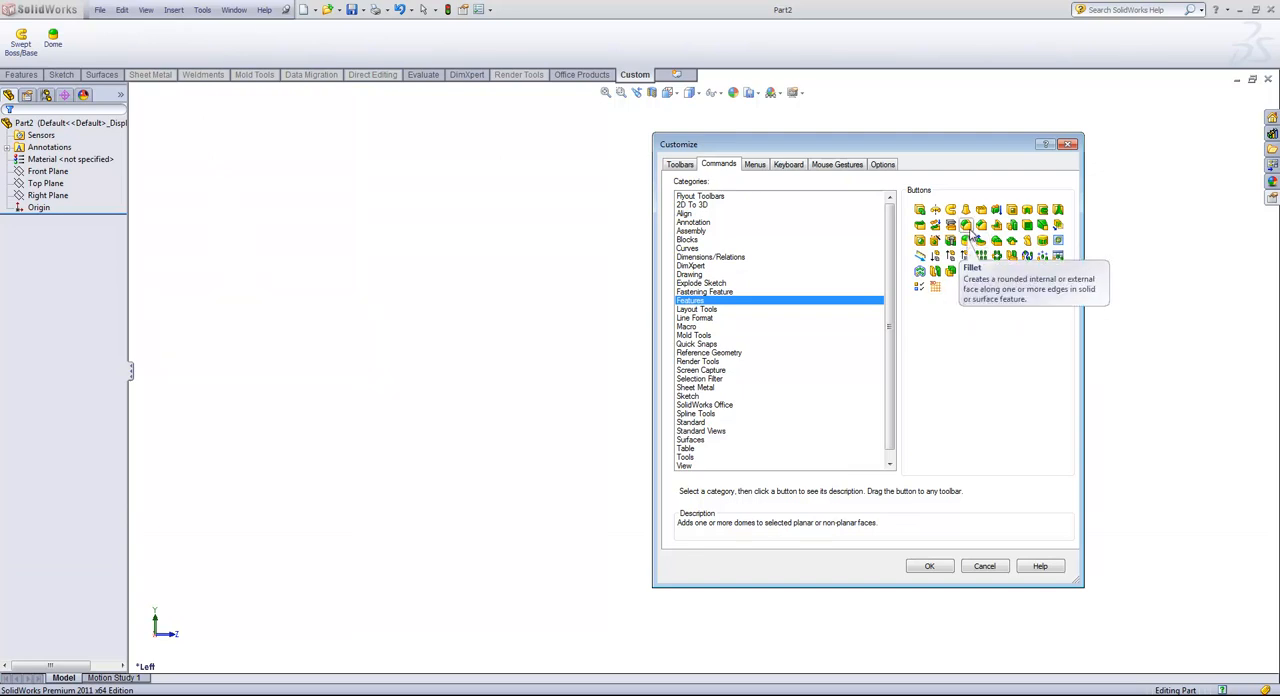
{"action": "left_click_drag", "start_coordinate": [968, 231], "coordinate": [145, 42]}
{"action": "left_click", "coordinate": [930, 567]}
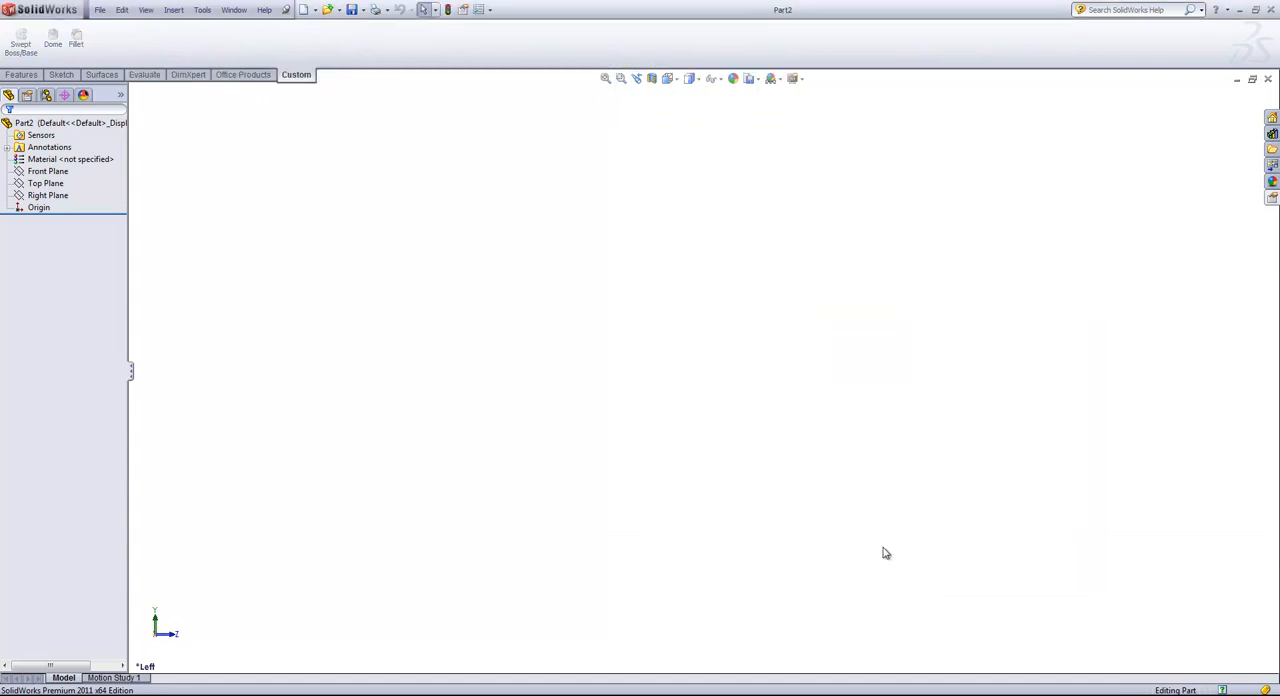
{"action": "left_click", "coordinate": [28, 78]}
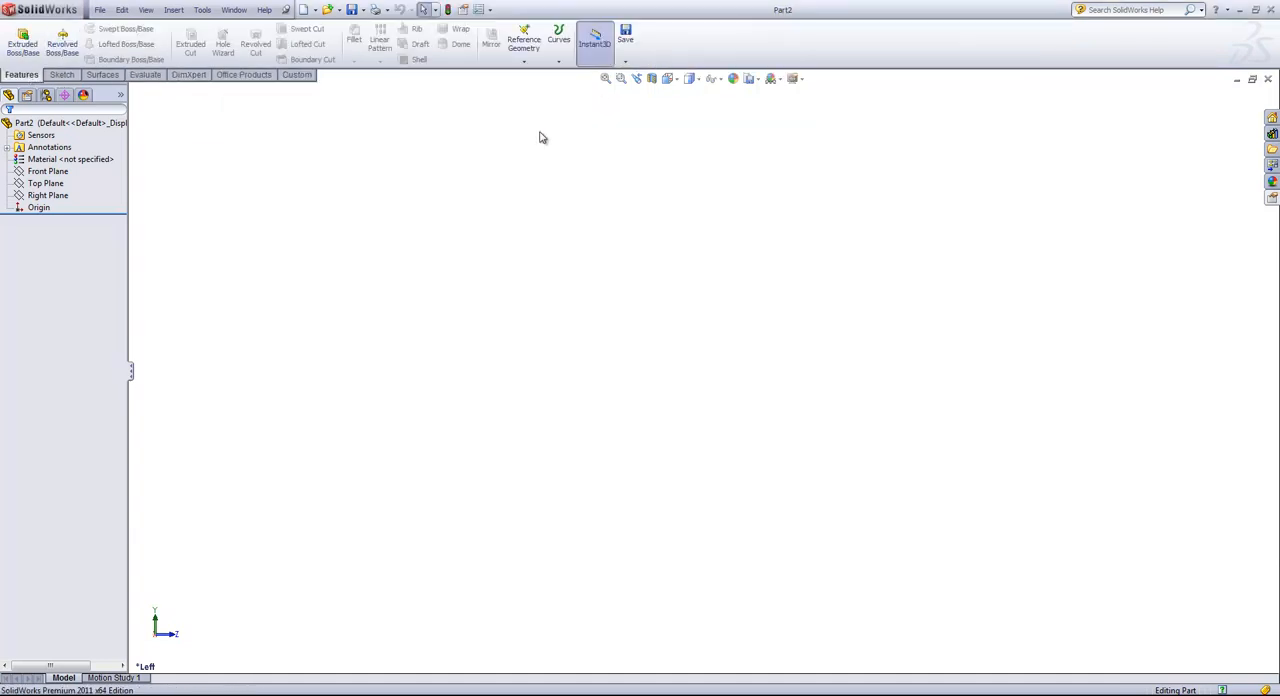
Step: Hide the heads-up view toolbar and turn it back on
{"action": "right_click", "coordinate": [692, 79]}
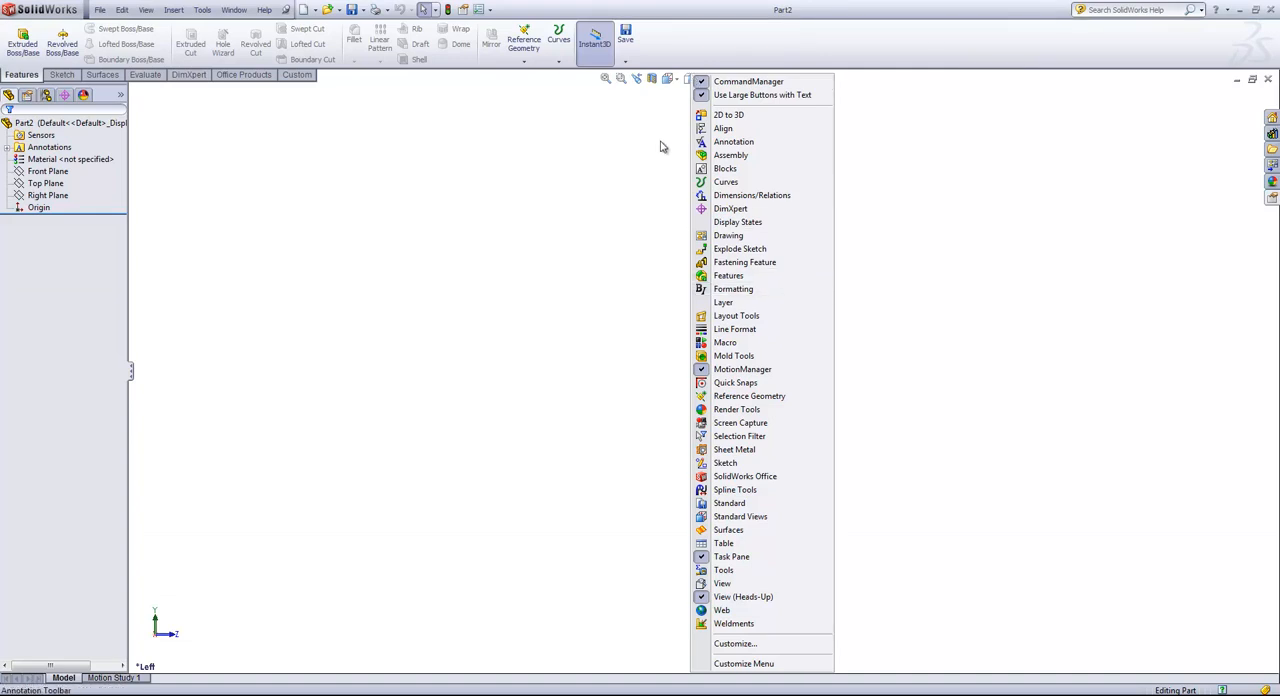
{"action": "left_click", "coordinate": [727, 599]}
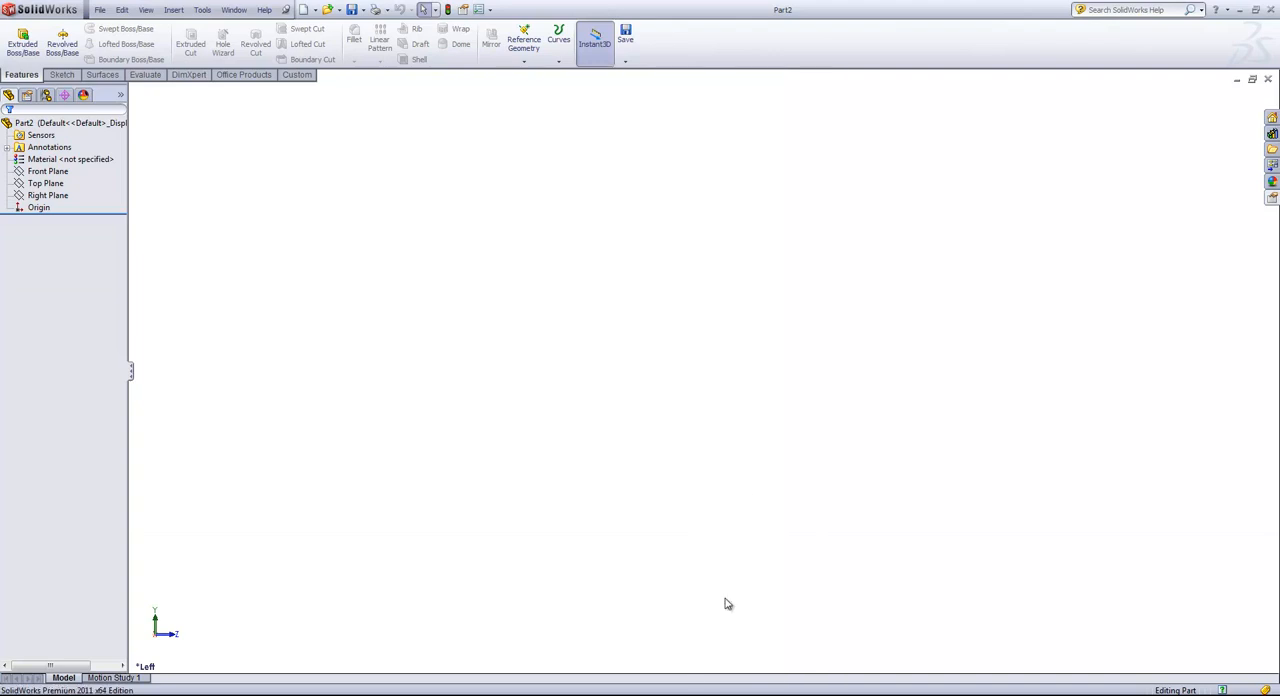
{"action": "right_click", "coordinate": [712, 82]}
{"action": "left_click", "coordinate": [1004, 185]}
{"action": "right_click", "coordinate": [697, 48]}
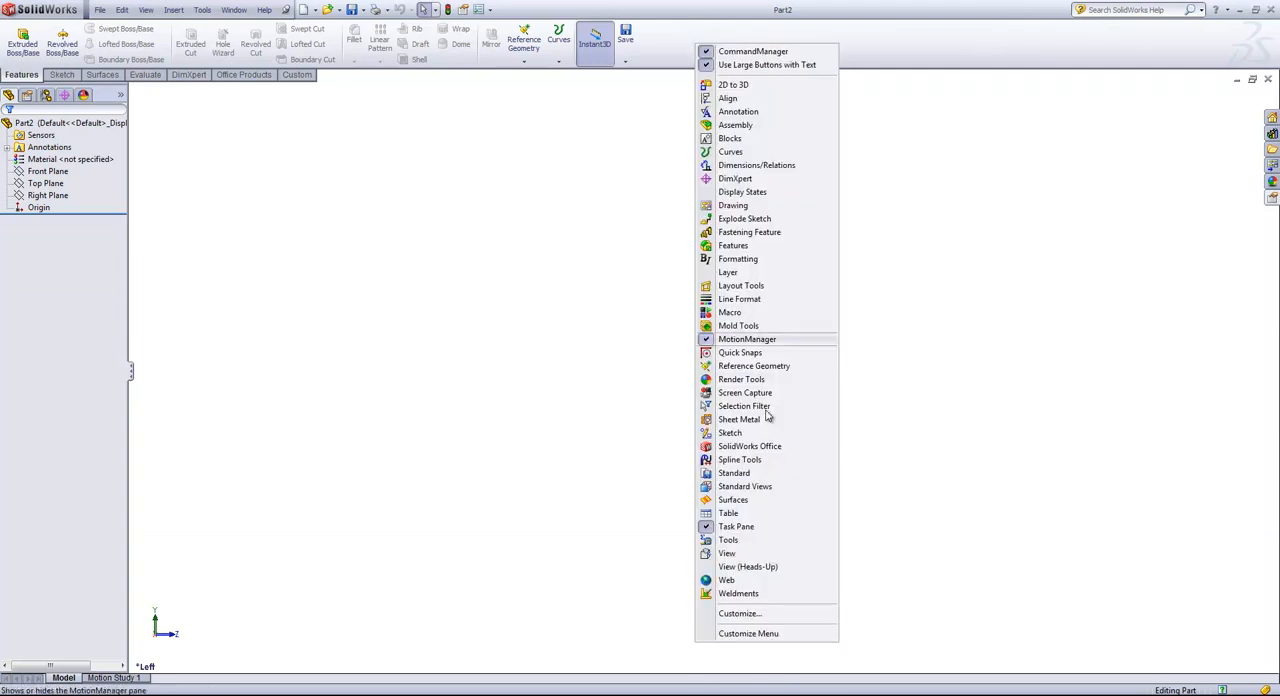
{"action": "left_click", "coordinate": [750, 567]}
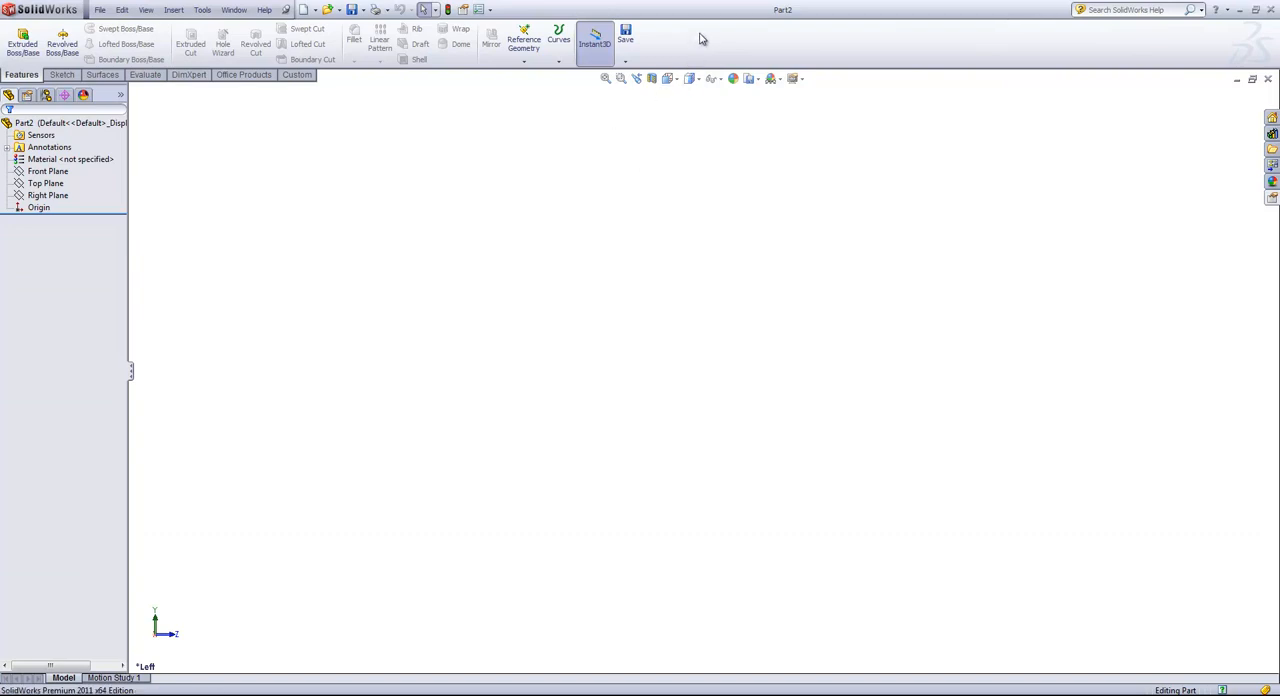
Step: Try the CommandManager docked vertically beside the feature tree and as a floating palette, then restore it horizontally above the graphics area
{"action": "left_click_drag", "start_coordinate": [700, 38], "coordinate": [10, 366]}
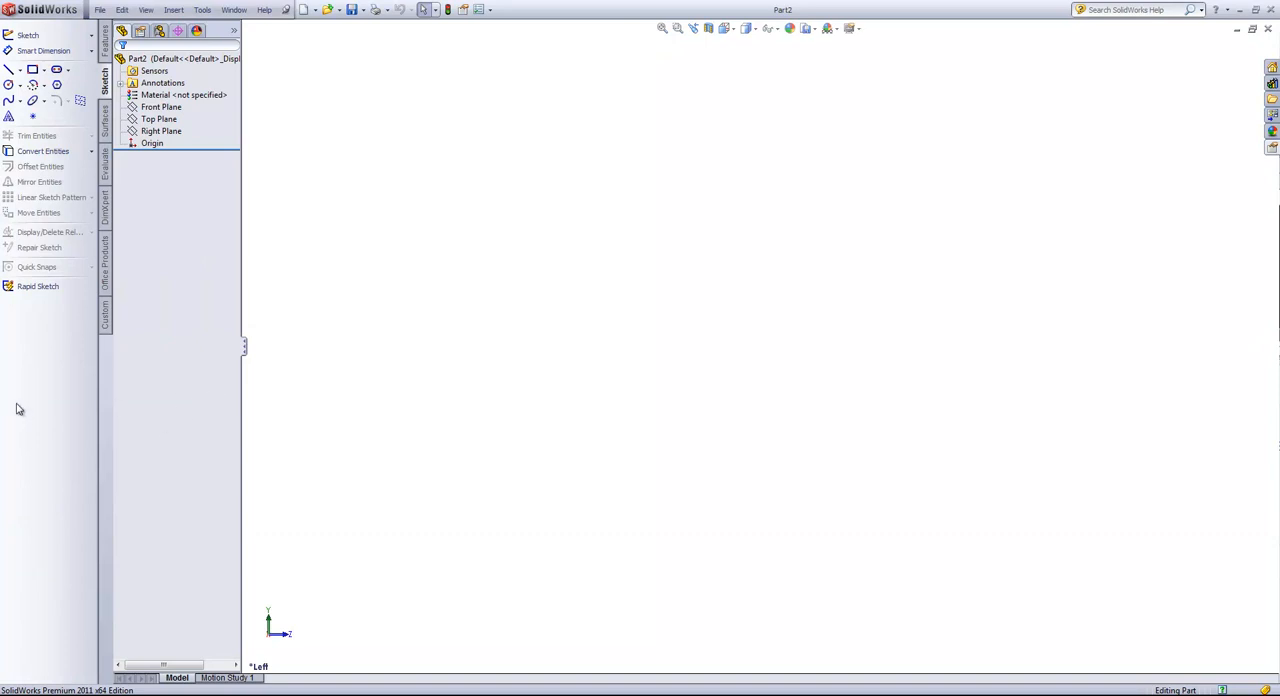
{"action": "left_click_drag", "start_coordinate": [13, 401], "coordinate": [436, 168]}
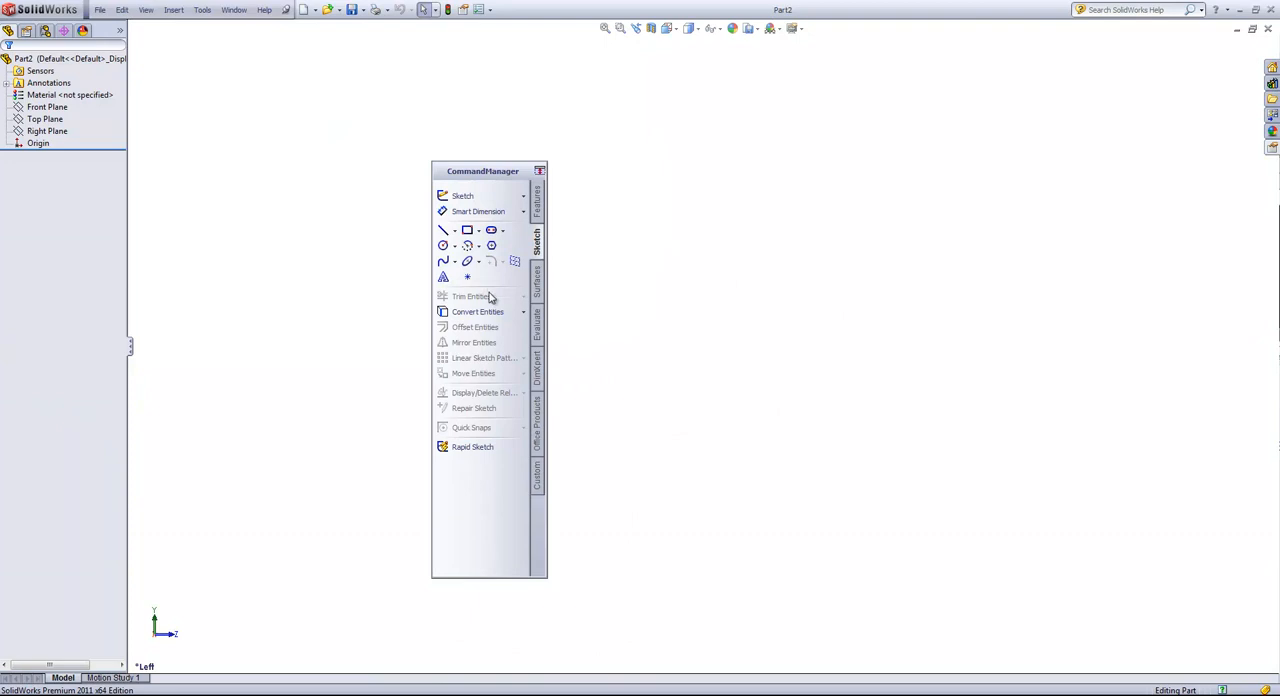
{"action": "double_click", "coordinate": [490, 175]}
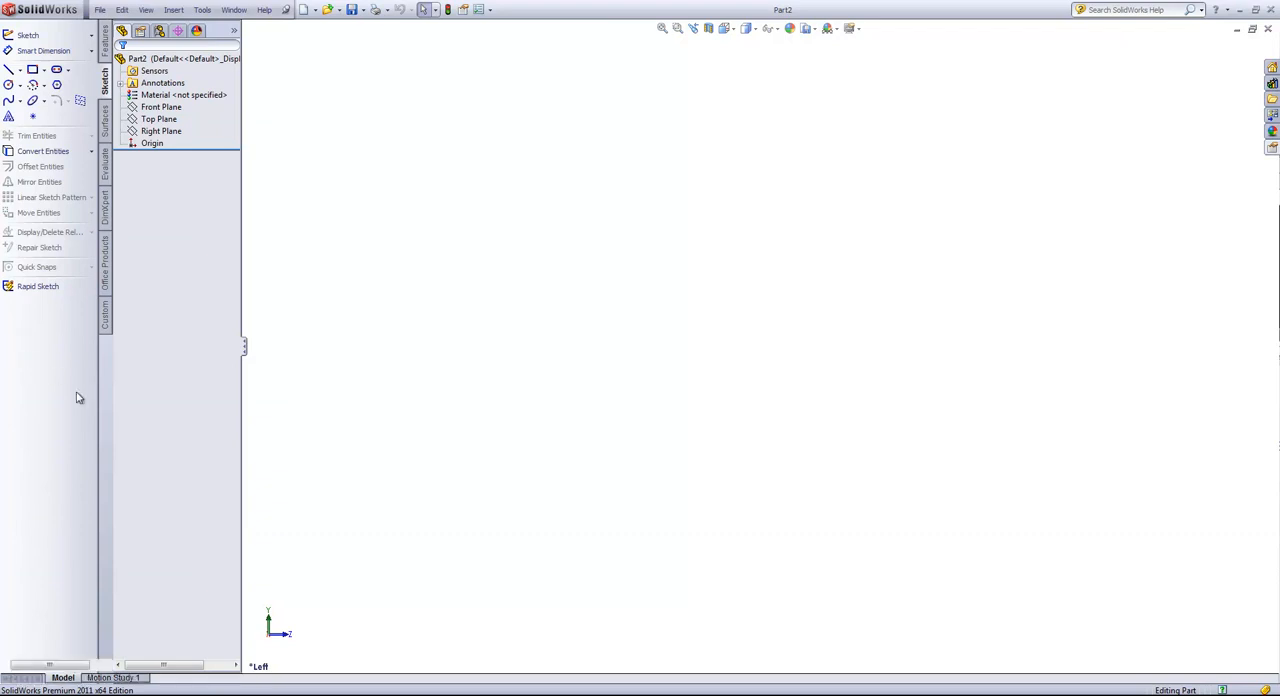
{"action": "left_click_drag", "start_coordinate": [77, 396], "coordinate": [646, 43]}
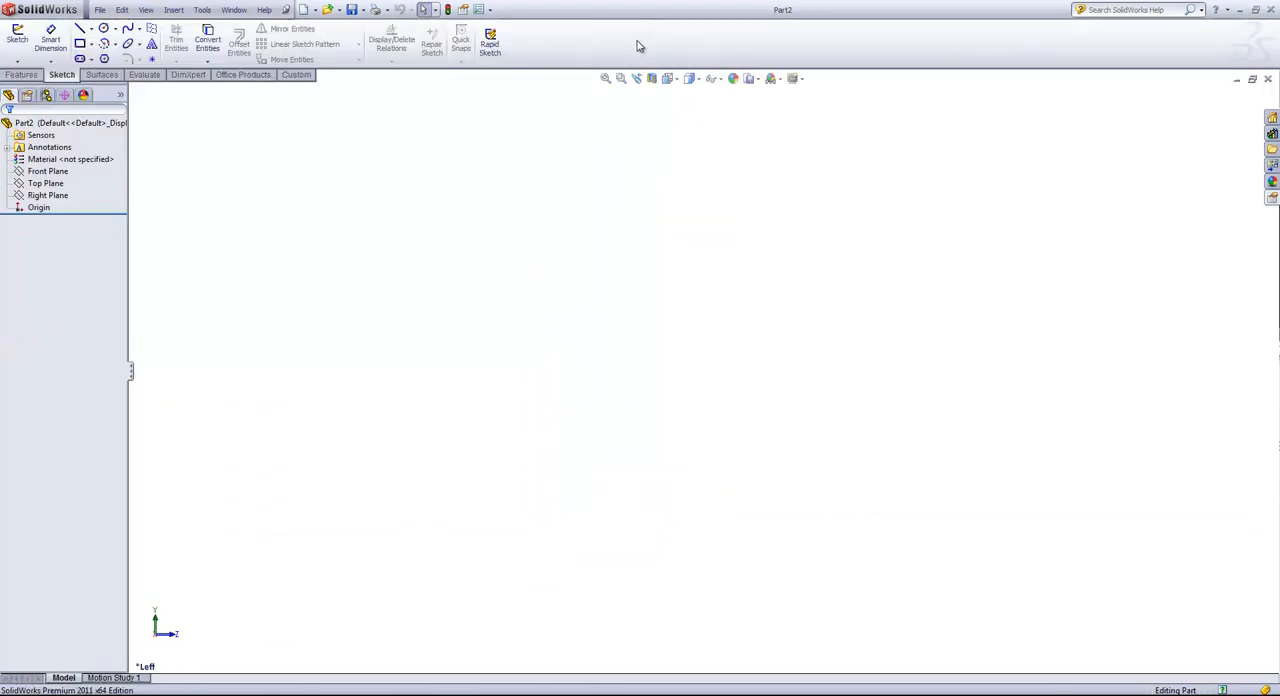
Step: Hide the DimXpert and Office Products tabs from the CommandManager
{"action": "right_click", "coordinate": [225, 80]}
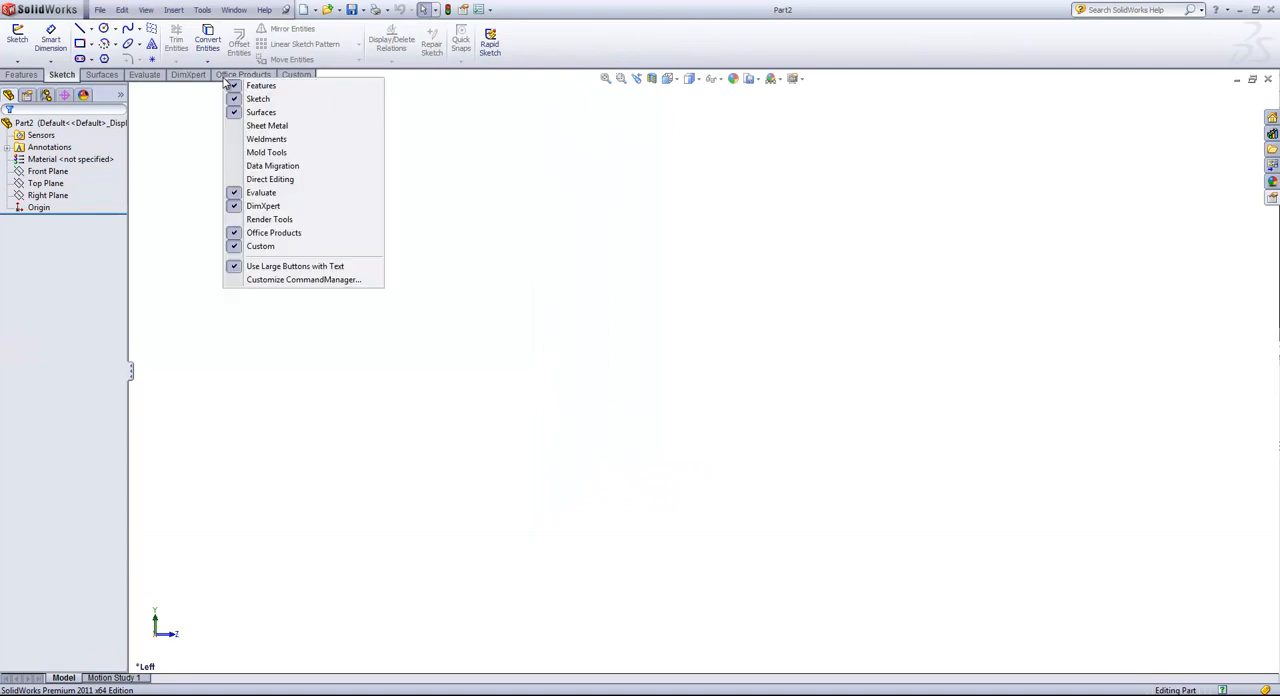
{"action": "left_click", "coordinate": [263, 206]}
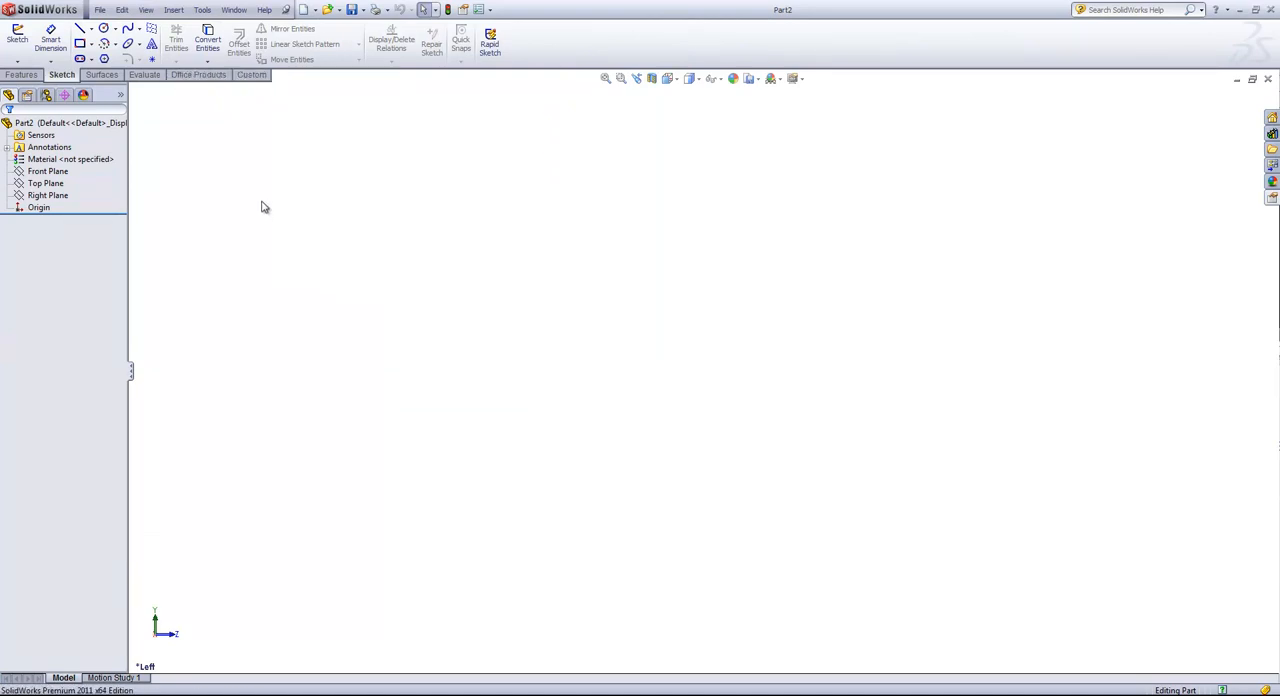
{"action": "right_click", "coordinate": [208, 78]}
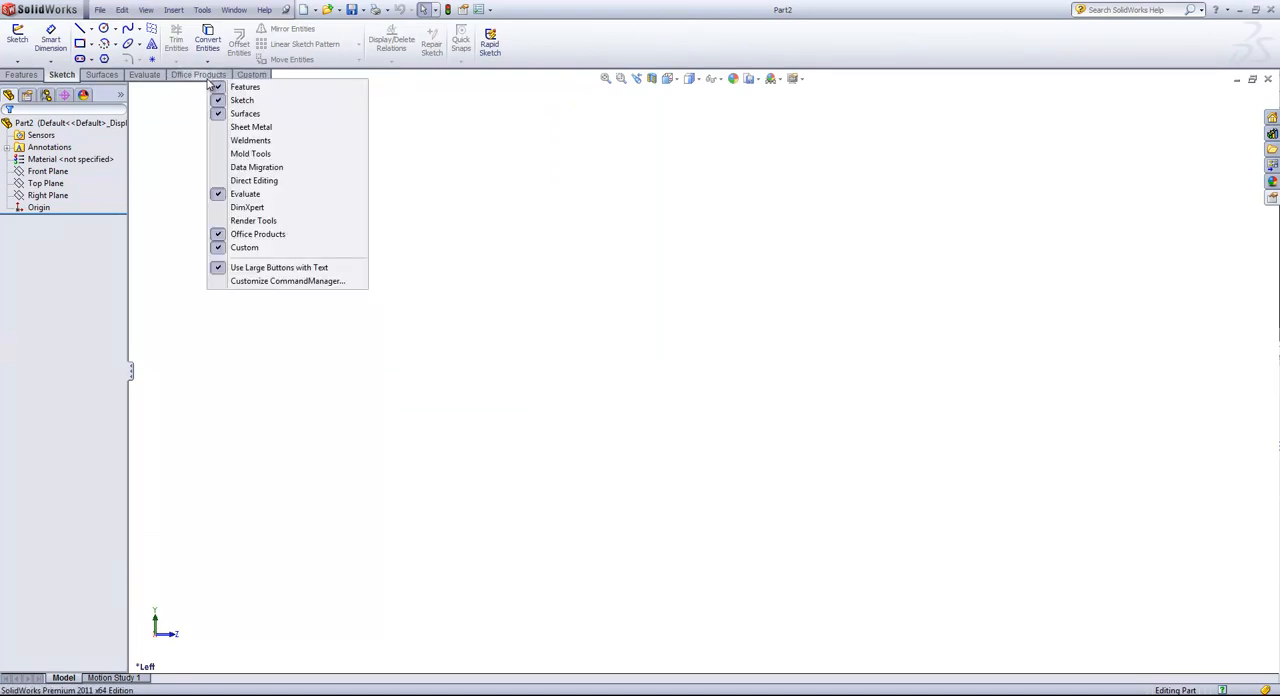
{"action": "left_click", "coordinate": [250, 235]}
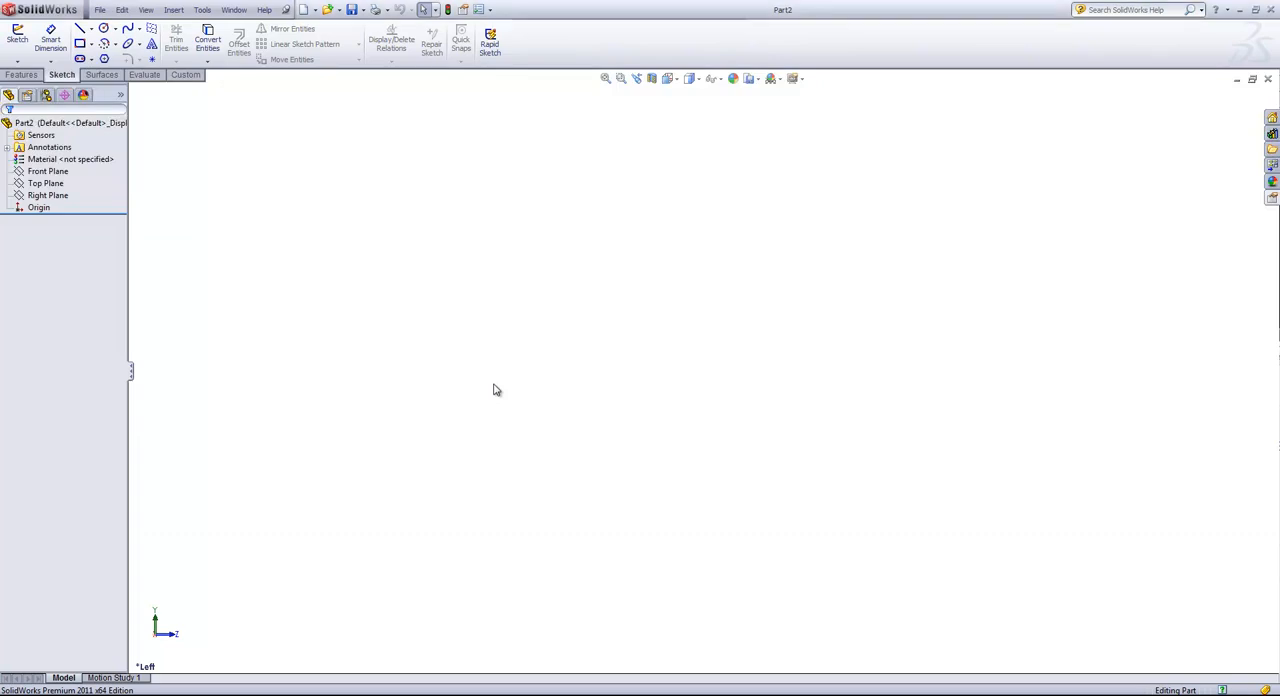
Step: Try out the shortcut bar and the mouse gesture for a new document, cancelling the document creation and dismissing the bar
{"action": "key", "text": "s"}
{"action": "right_click_drag", "start_coordinate": [550, 335], "coordinate": [577, 309]}
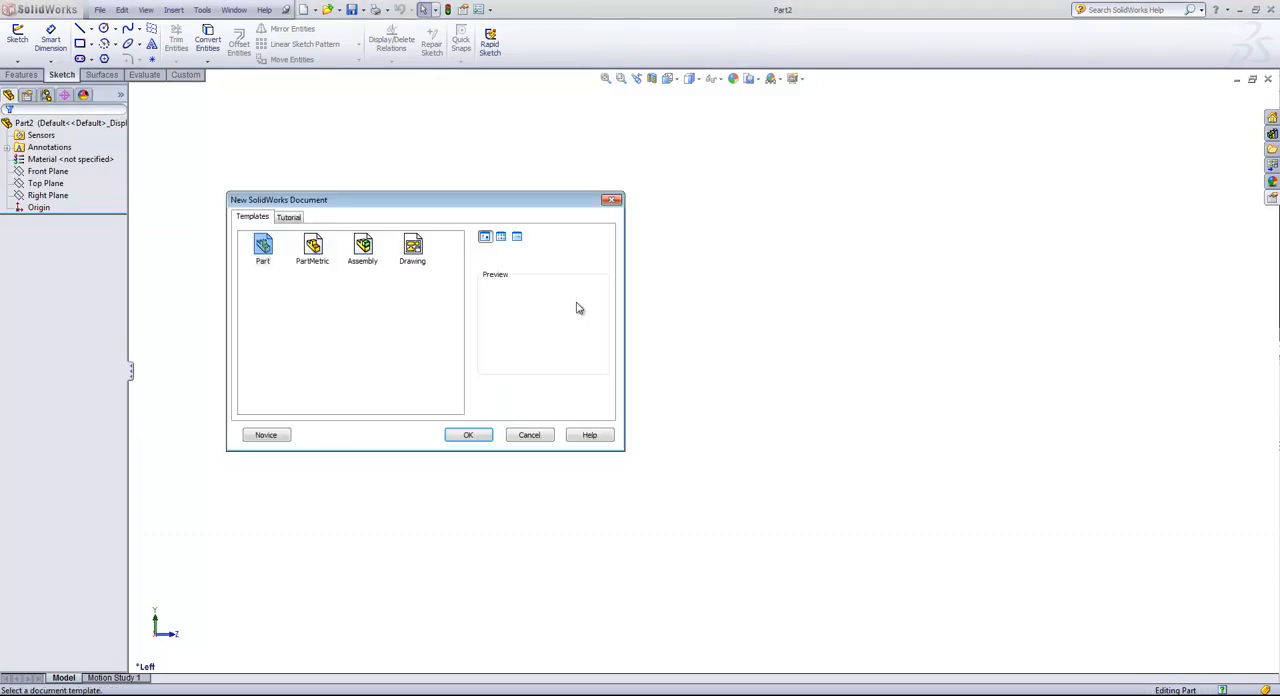
{"action": "left_click", "coordinate": [529, 436]}
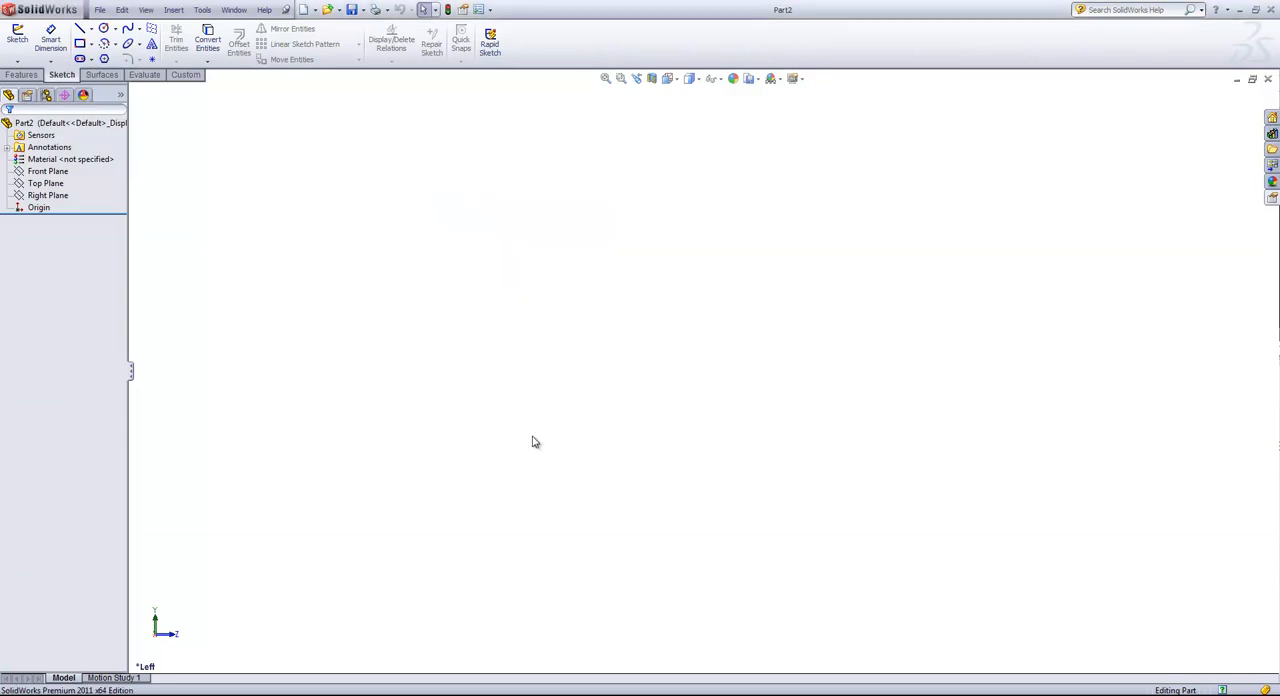
{"action": "right_click", "coordinate": [608, 337]}
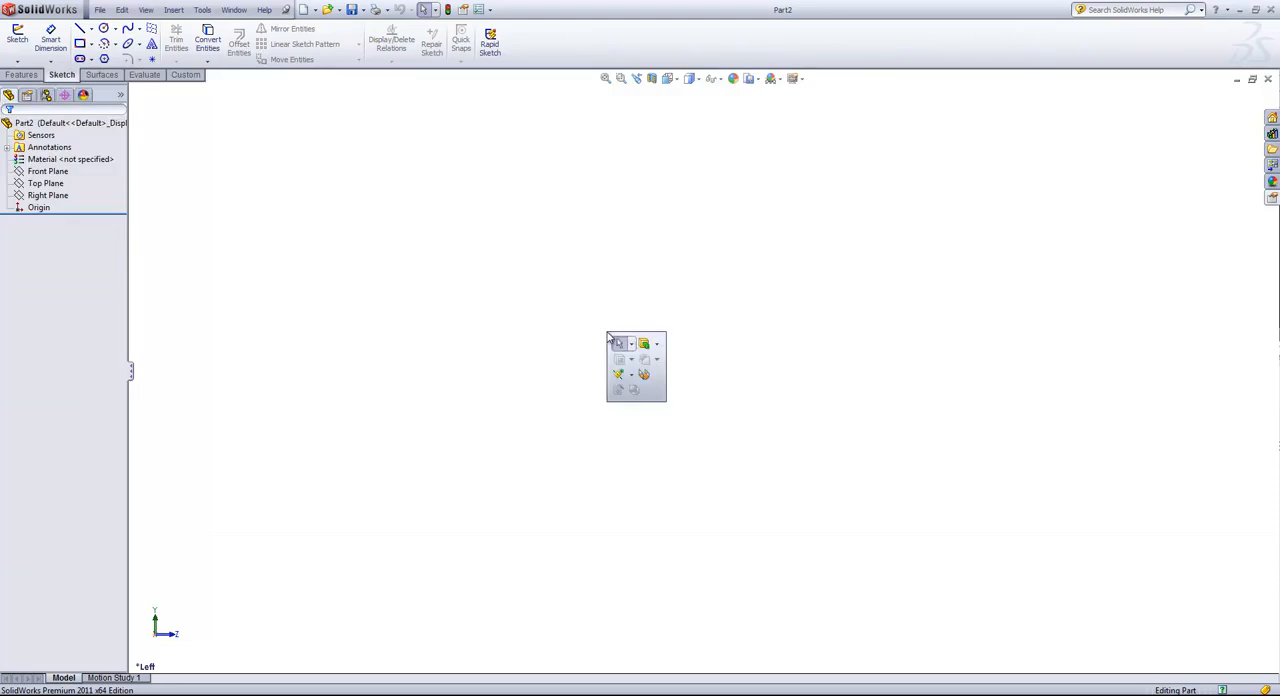
{"action": "mouse_move", "coordinate": [548, 328]}
{"action": "right_mouse_down"}
{"action": "mouse_move", "coordinate": [545, 310]}
{"action": "mouse_move", "coordinate": [537, 343]}
{"action": "mouse_move", "coordinate": [544, 324]}
{"action": "right_mouse_up"}
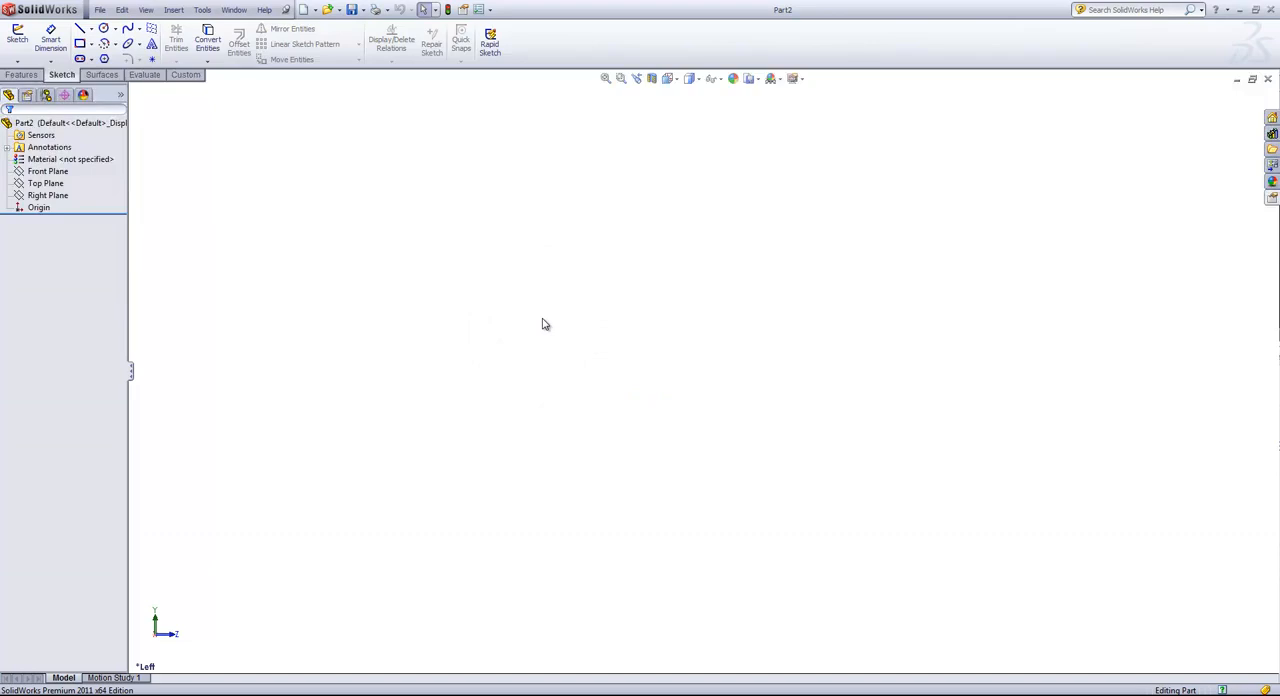
{"action": "left_click", "coordinate": [544, 324]}
Step: Return to the Features commands and bring up the shortcut bar in the graphics area
{"action": "left_click", "coordinate": [22, 75]}
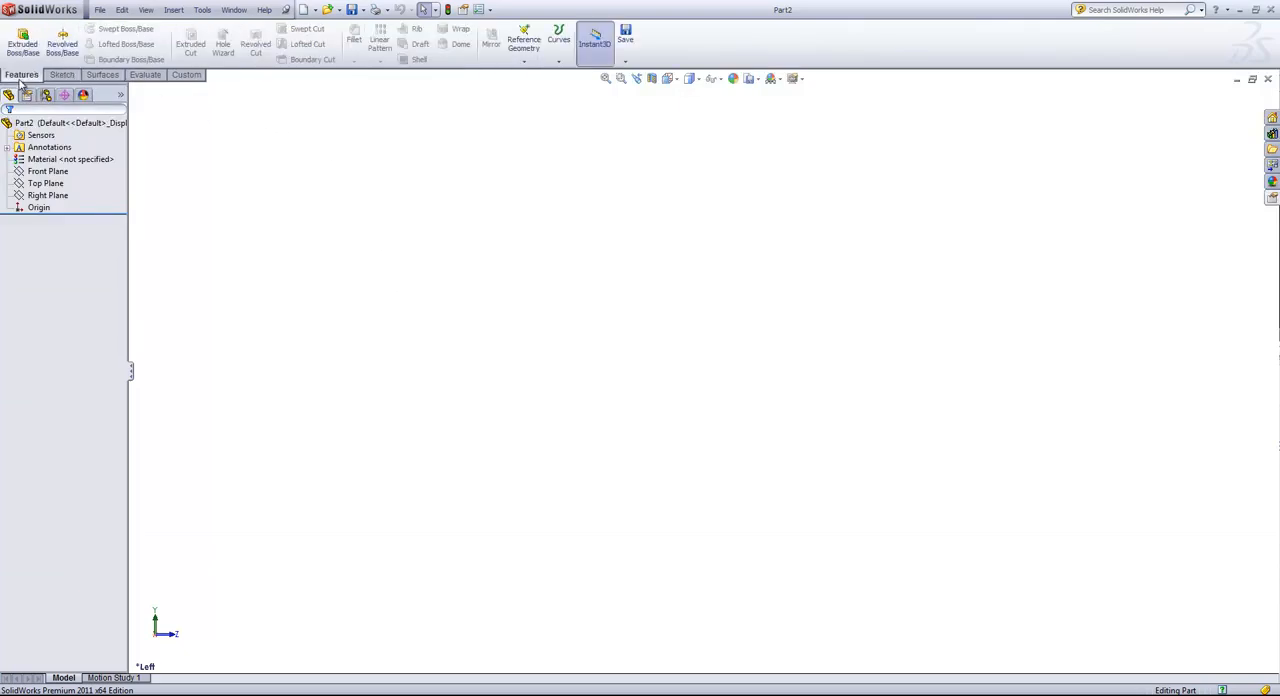
{"action": "left_click", "coordinate": [202, 9]}
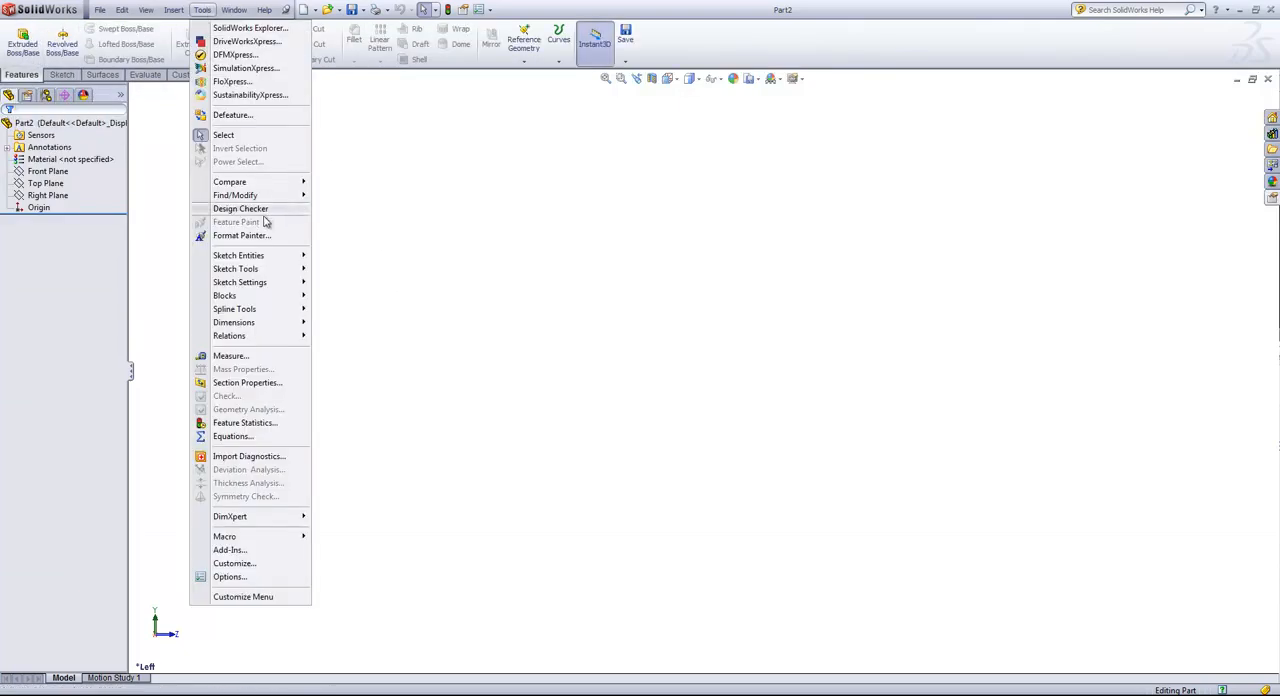
{"action": "left_click", "coordinate": [670, 287]}
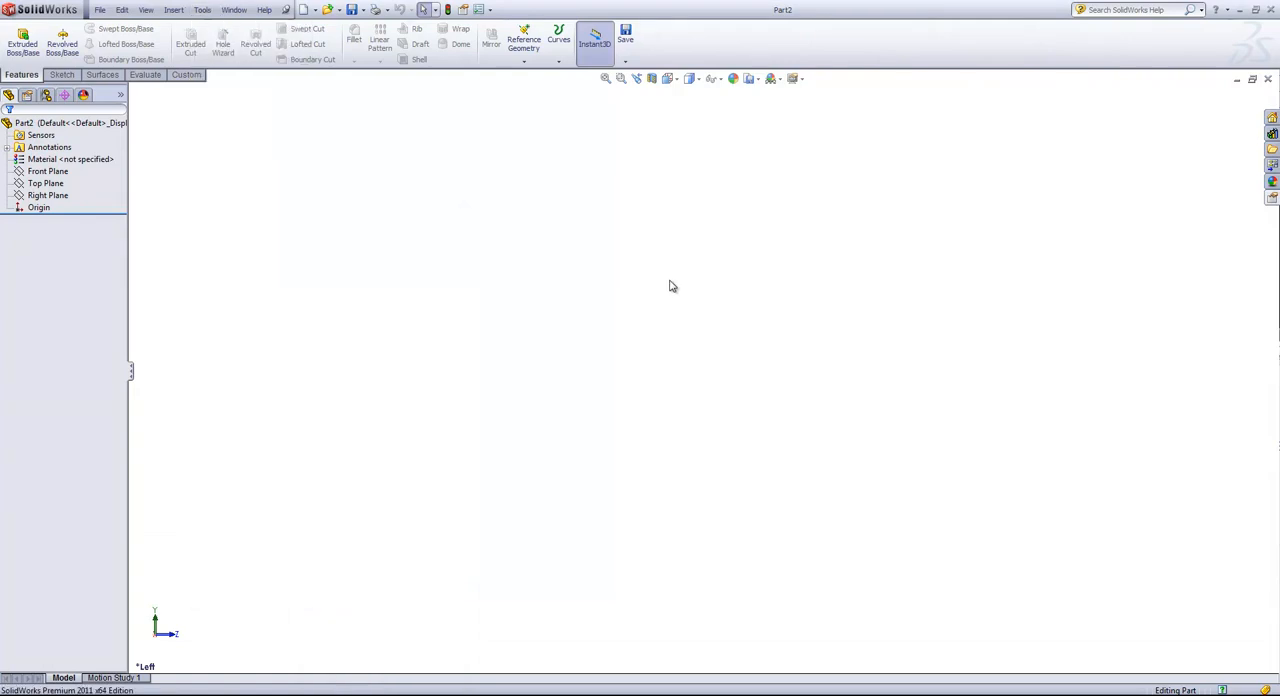
{"action": "key", "text": "s"}
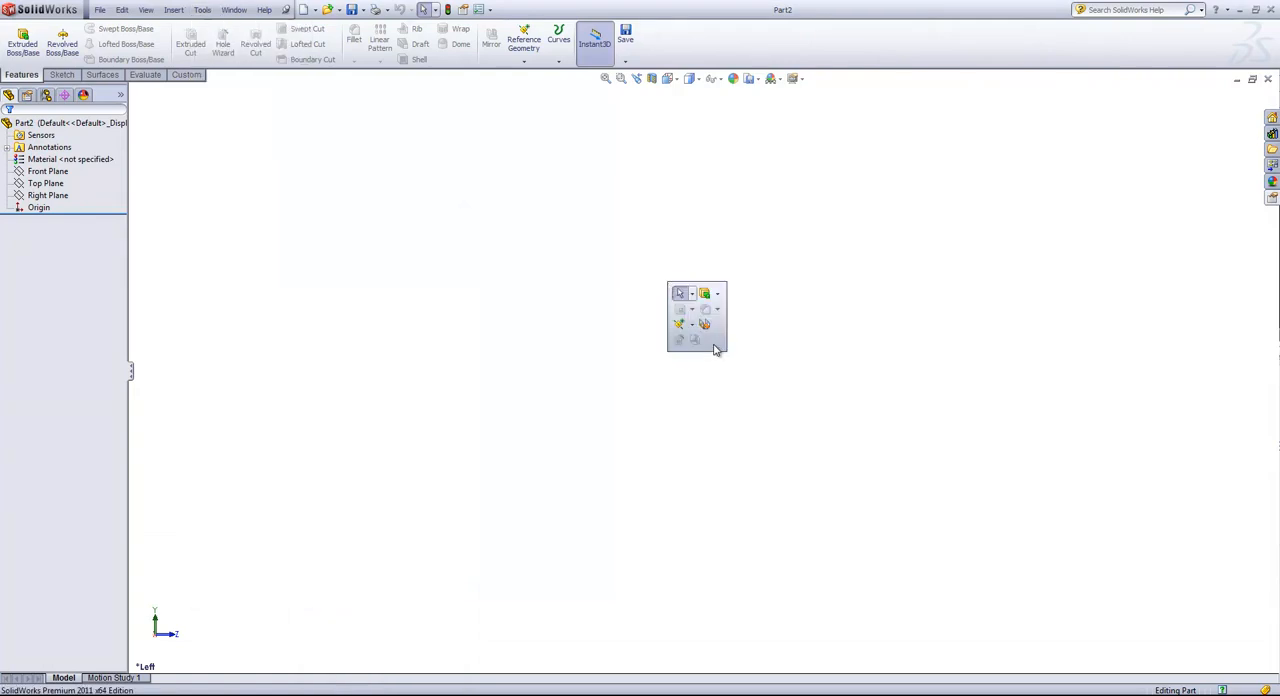